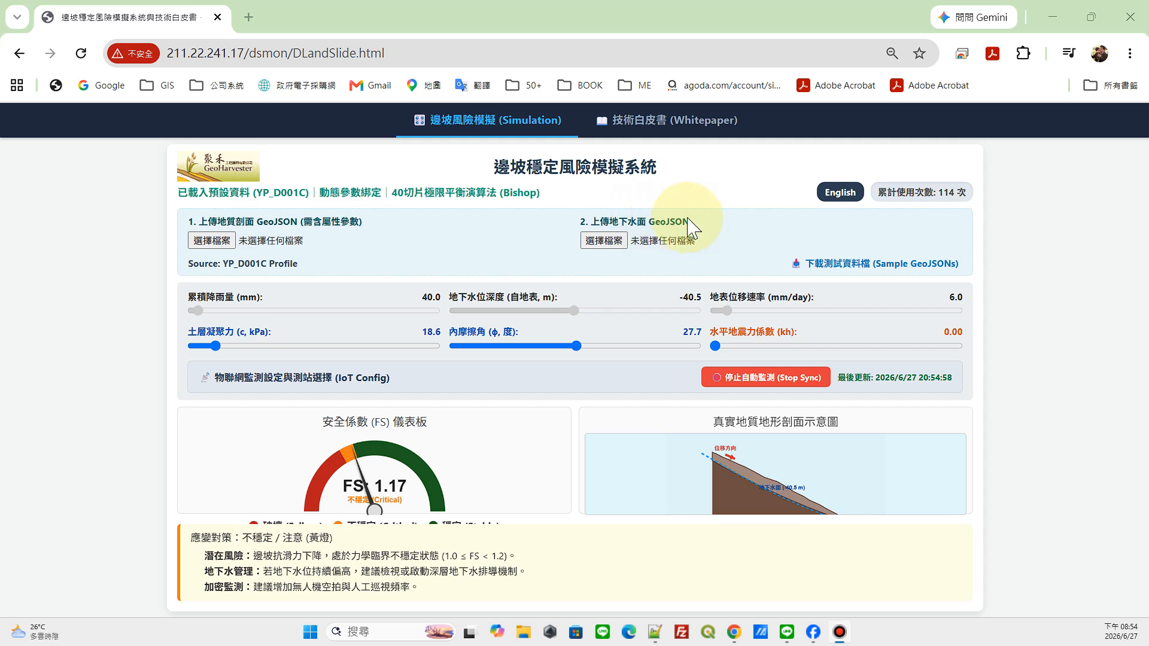
Step: View the data specification section (資料規格) of the technical whitepaper and return to the slope risk simulation
click(666, 124)
click(302, 207)
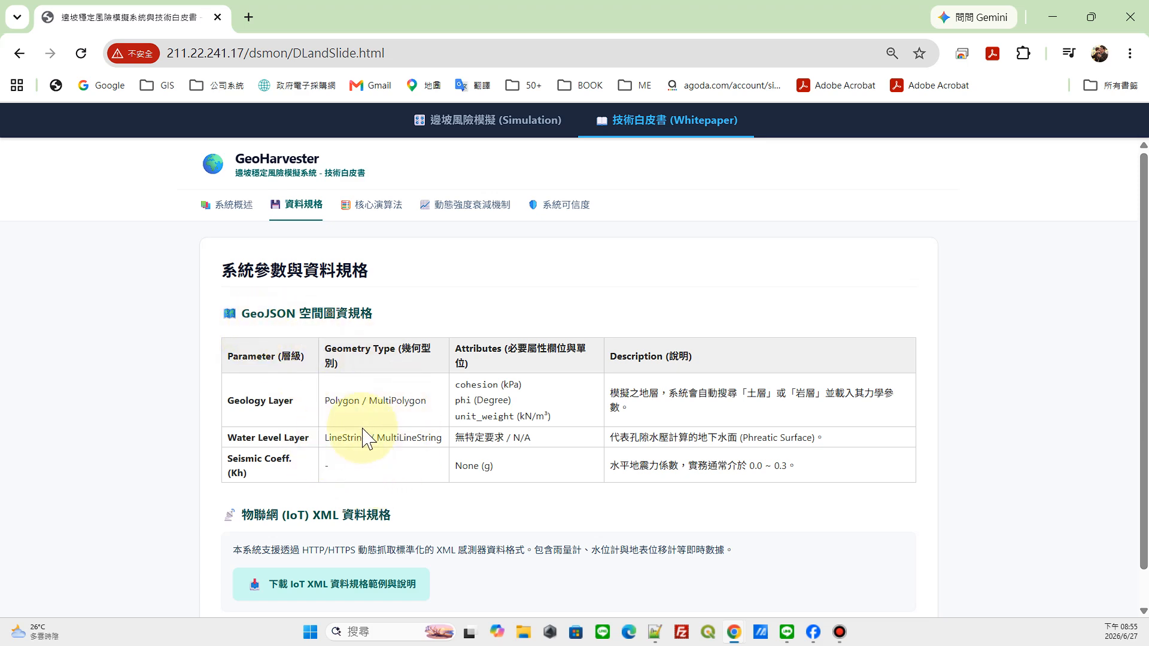
click(486, 124)
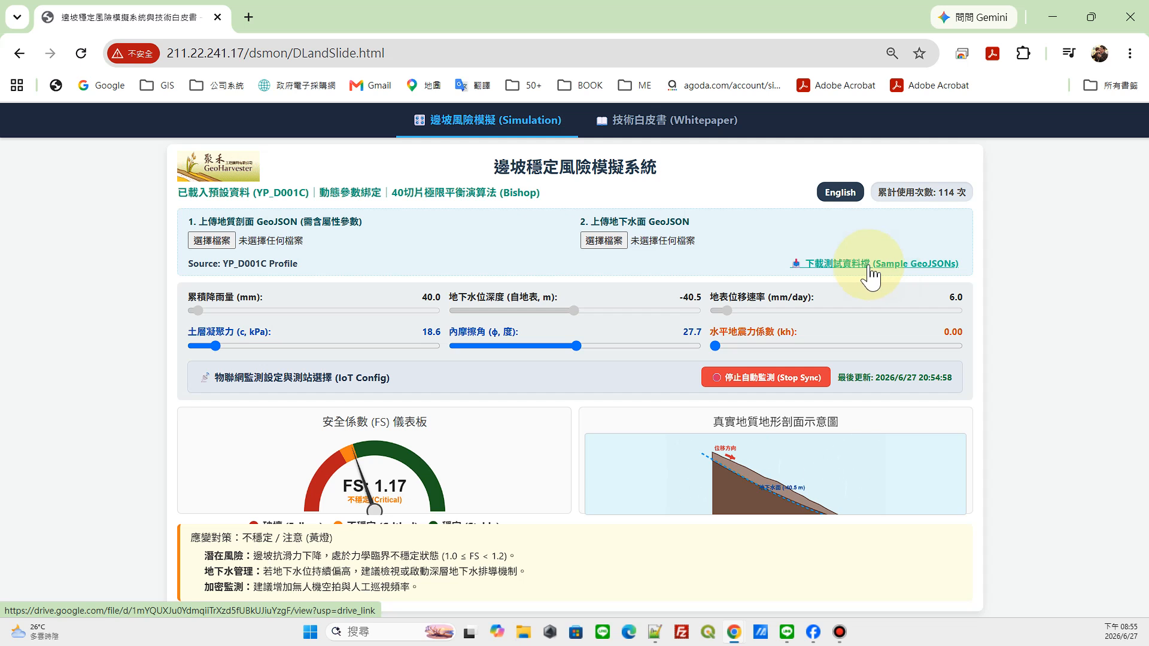
Step: Start choosing a geological profile GeoJSON file and browse to the 程式開發 folder inside C:\D
click(213, 240)
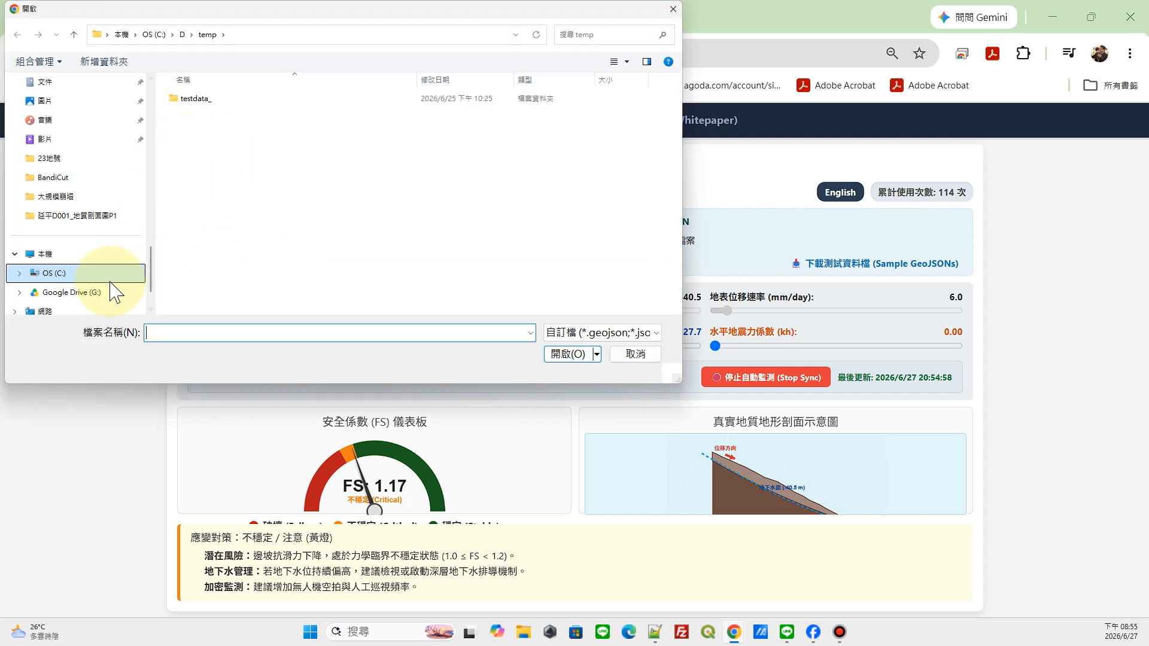
click(109, 269)
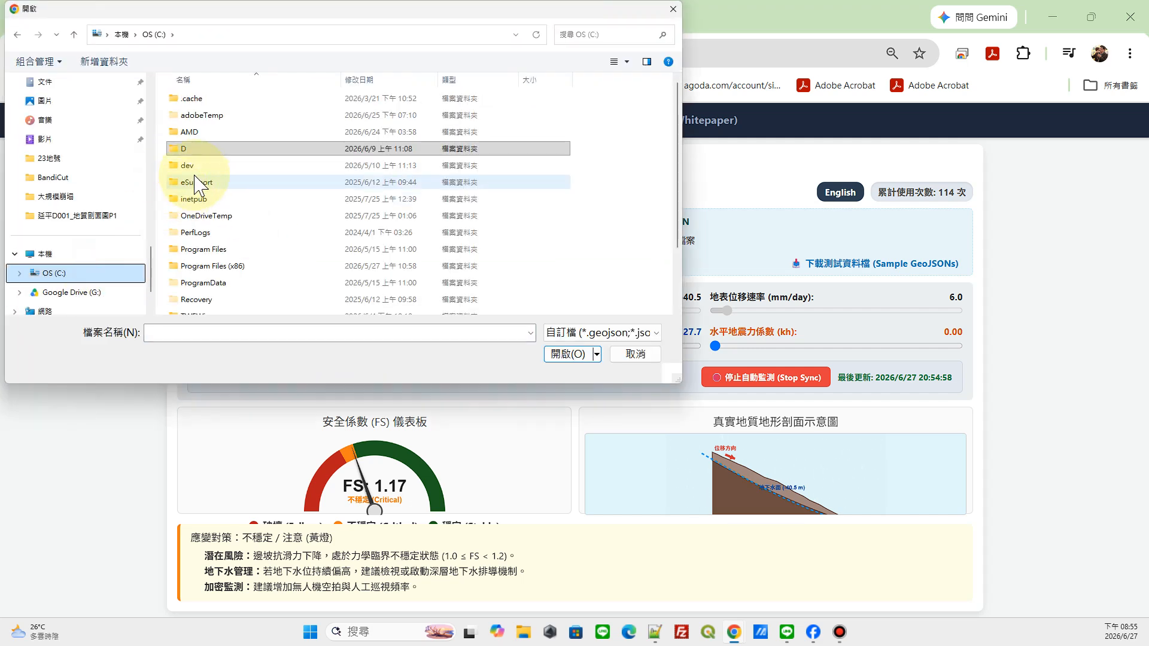
click(210, 148)
double_click(210, 148)
scroll(232, 257, down, 5)
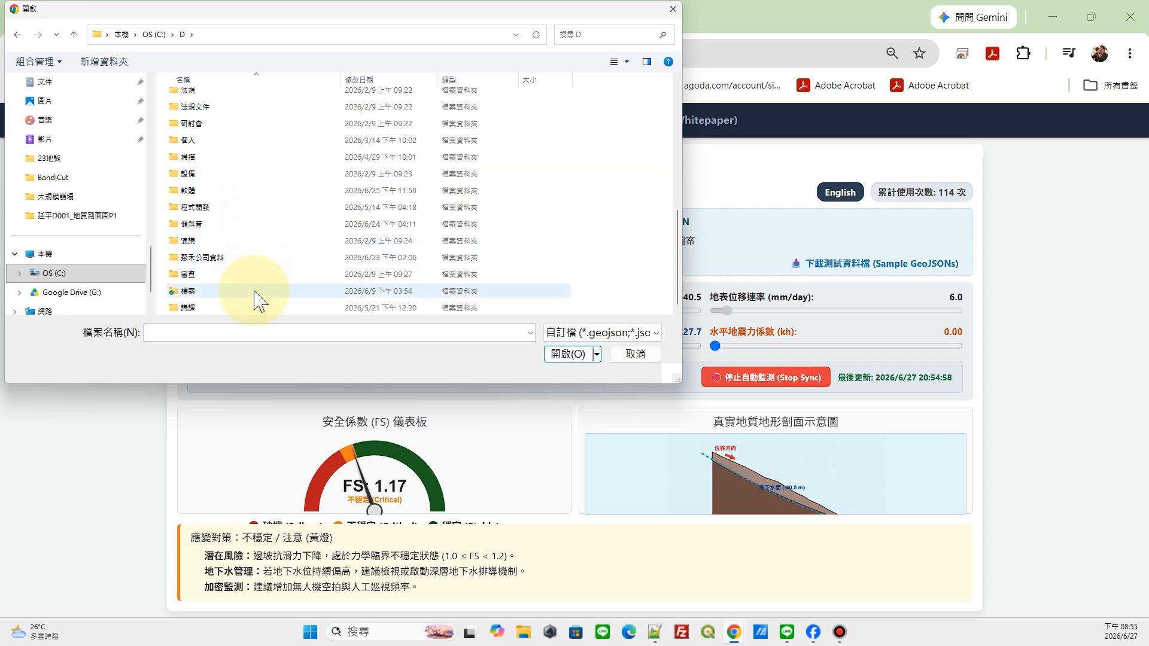
scroll(255, 299, up, 6)
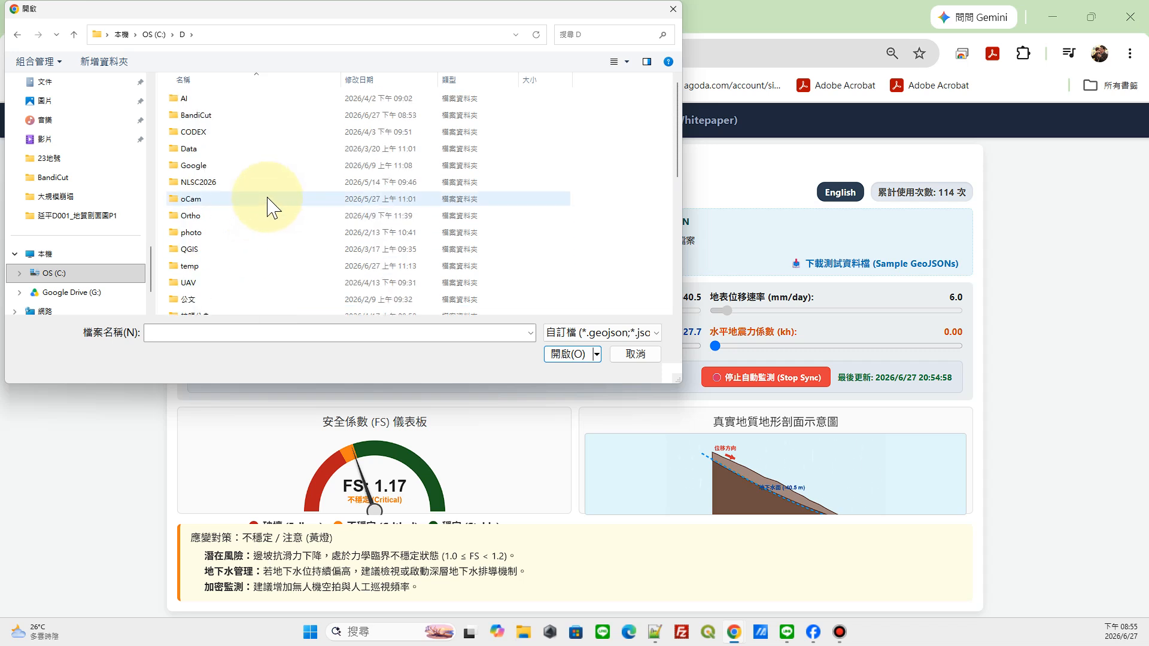
scroll(267, 208, down, 5)
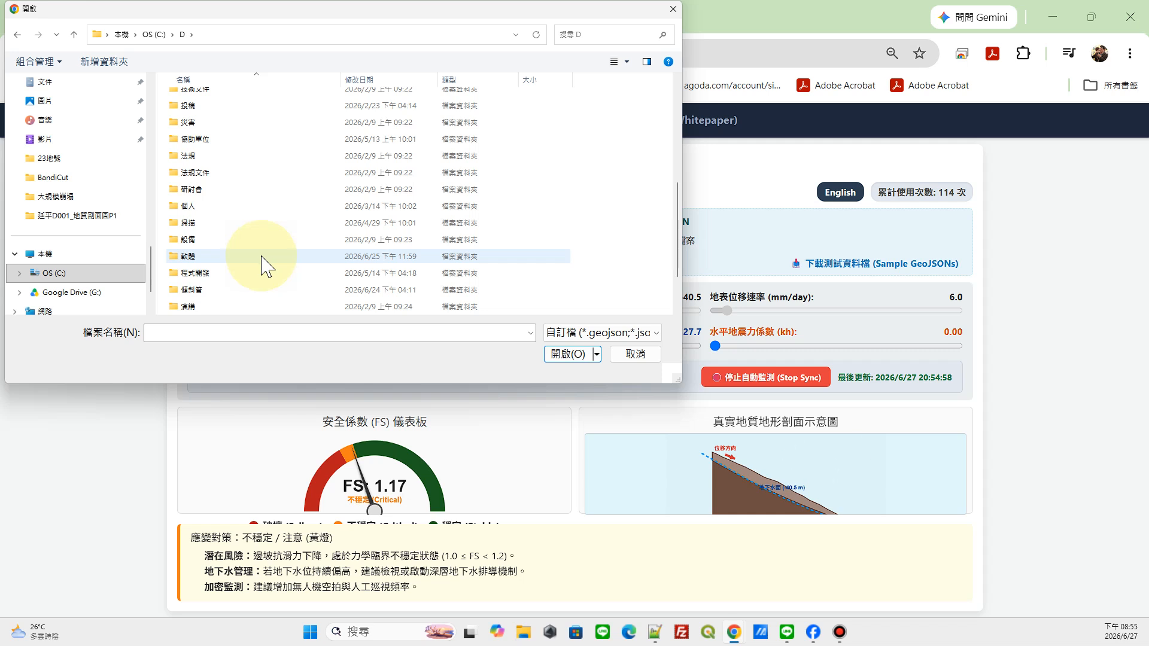
scroll(266, 275, down, 1)
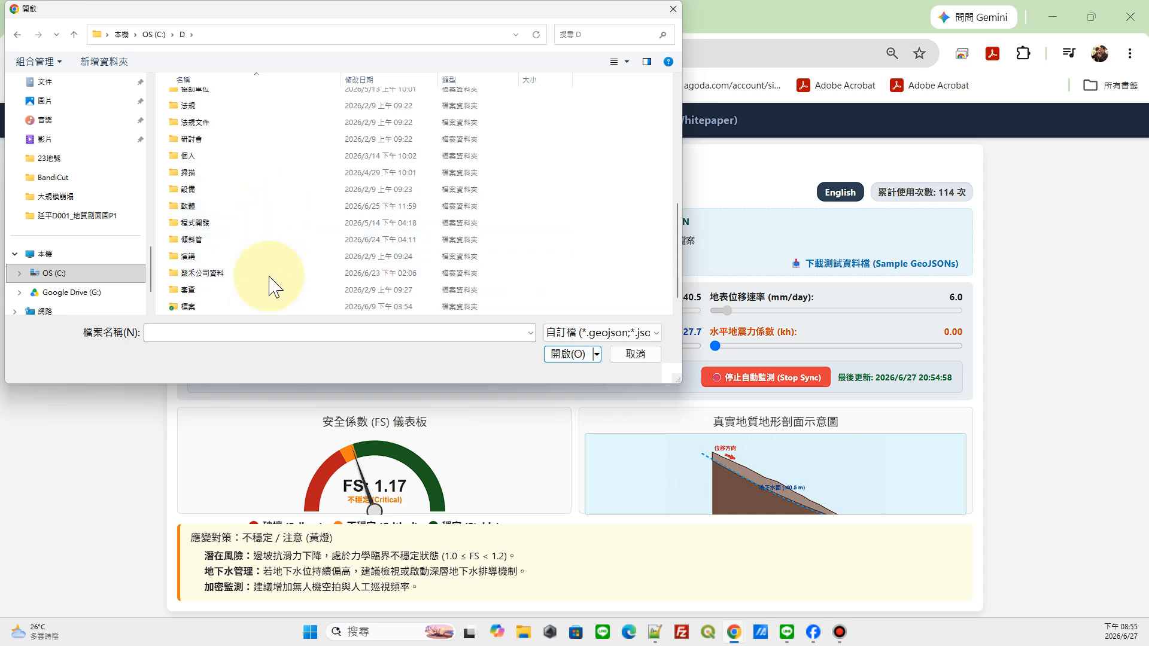
double_click(271, 222)
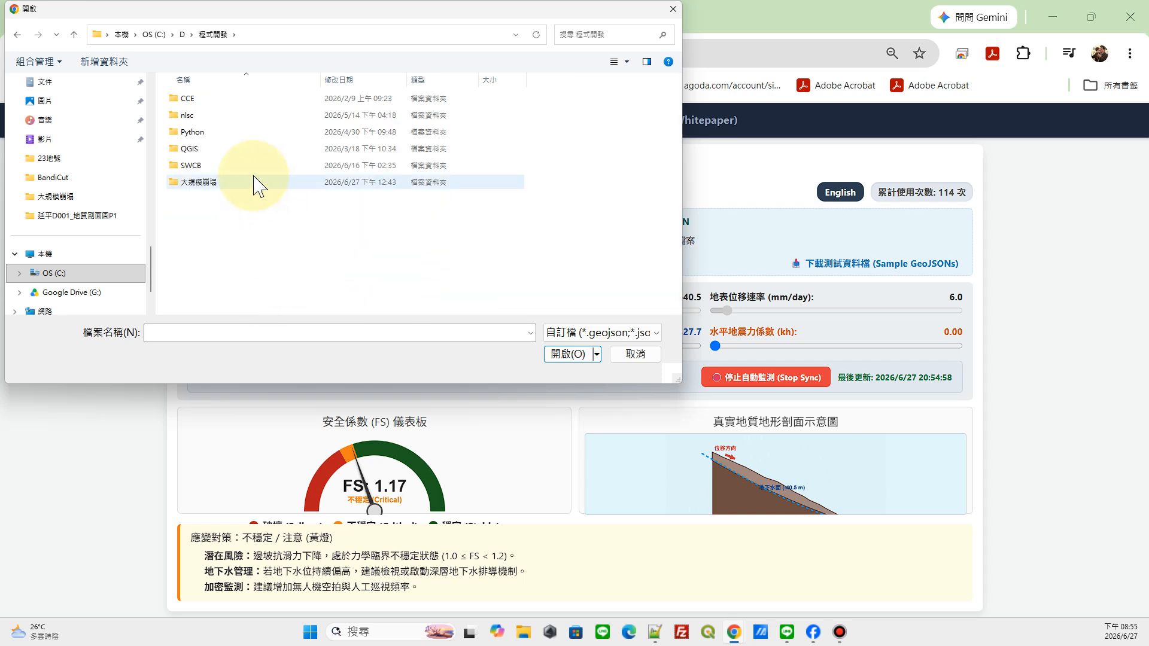
Step: Look through the SWCB and QGIS folders for the test data and open QGIS\SlopeStability\2-0(QGIS4)
double_click(247, 165)
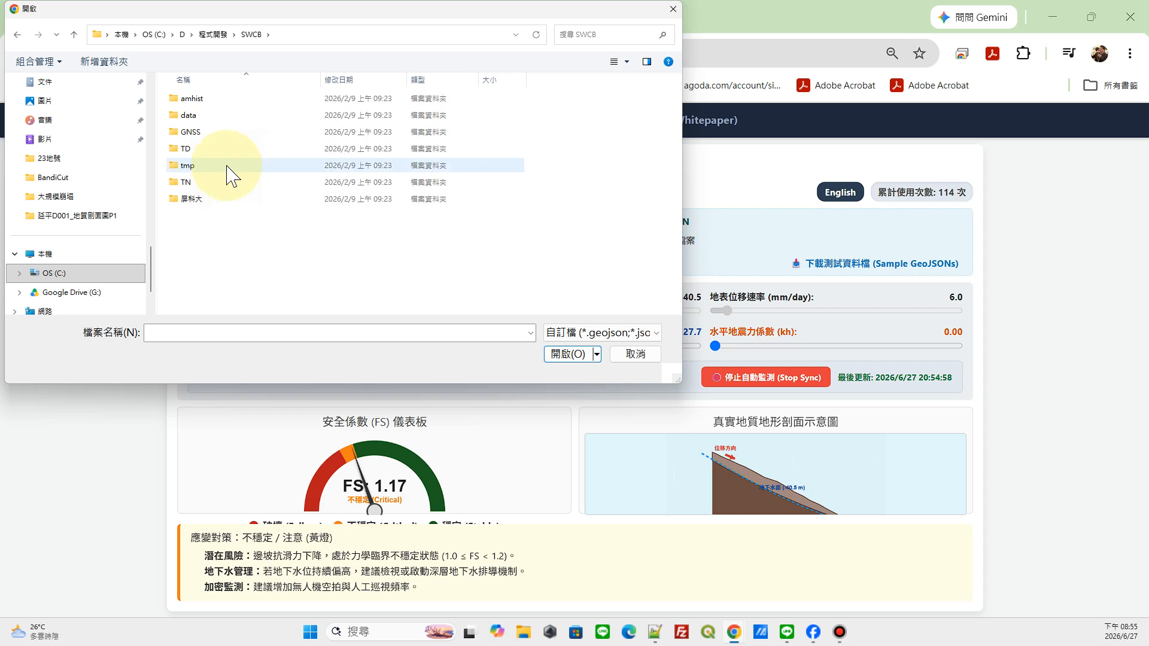
click(223, 34)
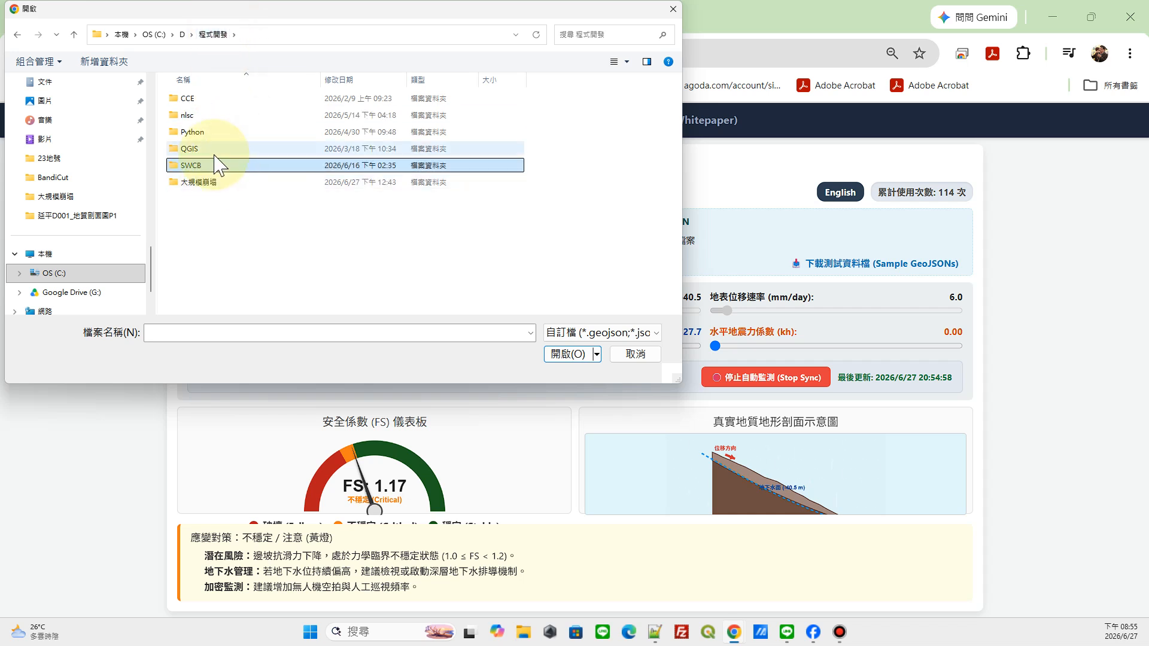
click(214, 146)
double_click(214, 146)
double_click(214, 133)
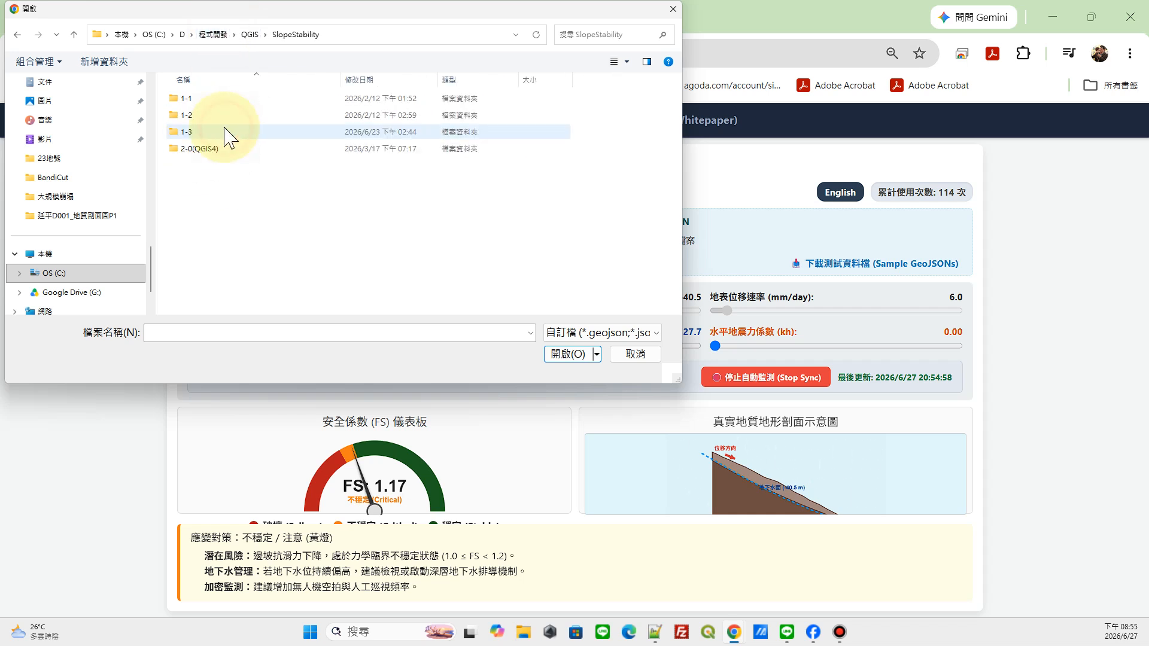
double_click(213, 132)
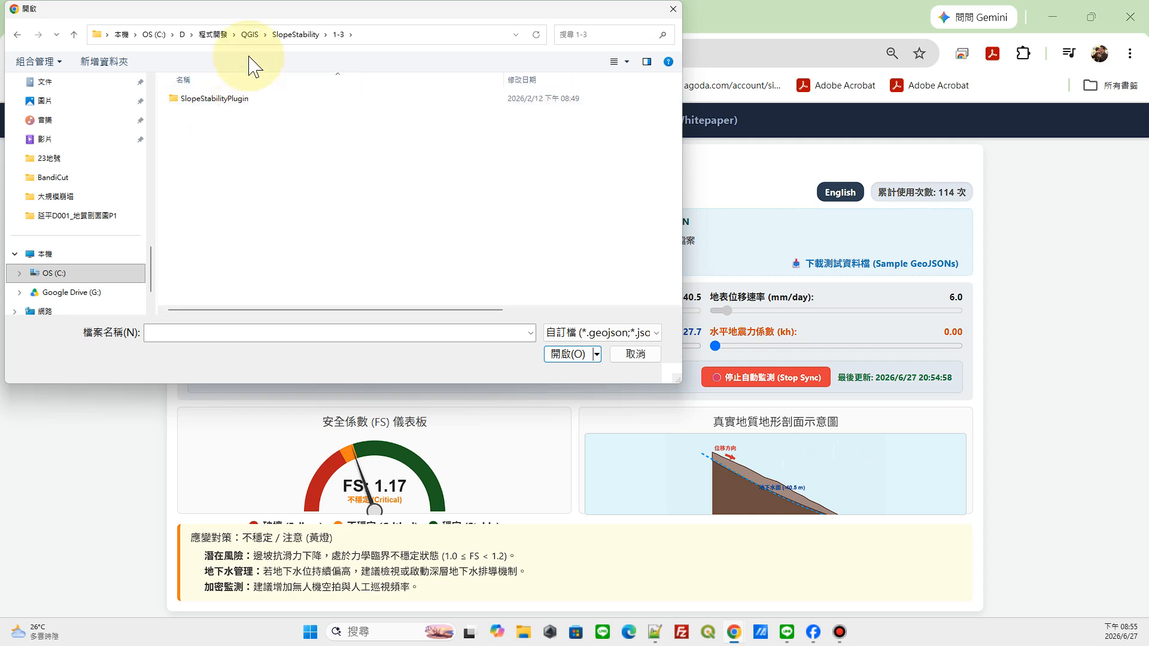
click(295, 33)
double_click(211, 153)
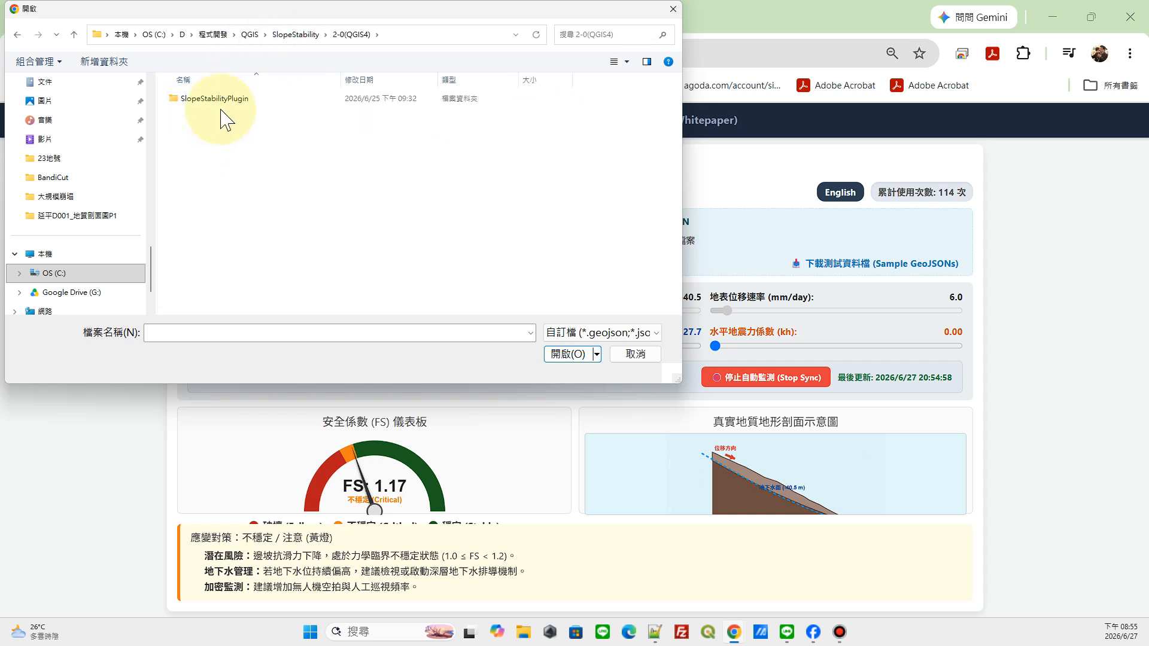
Step: Load testdata_geomodel.geojson from the SlopeStabilityPlugin folder as the geological profile
click(232, 97)
double_click(232, 97)
click(258, 99)
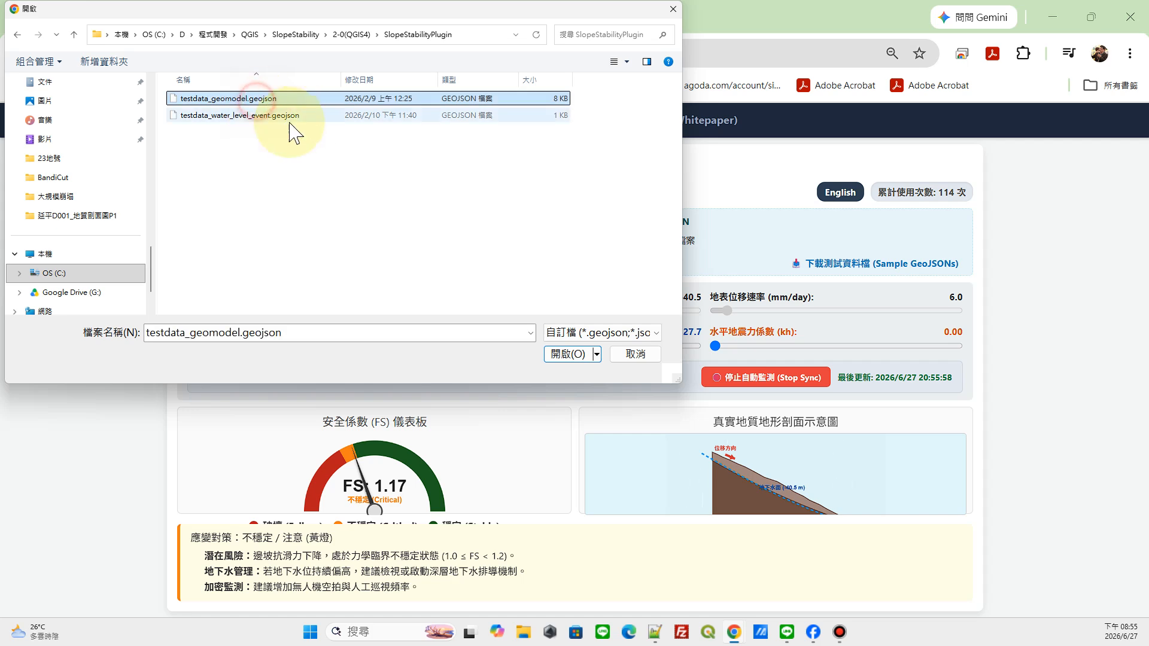
click(567, 355)
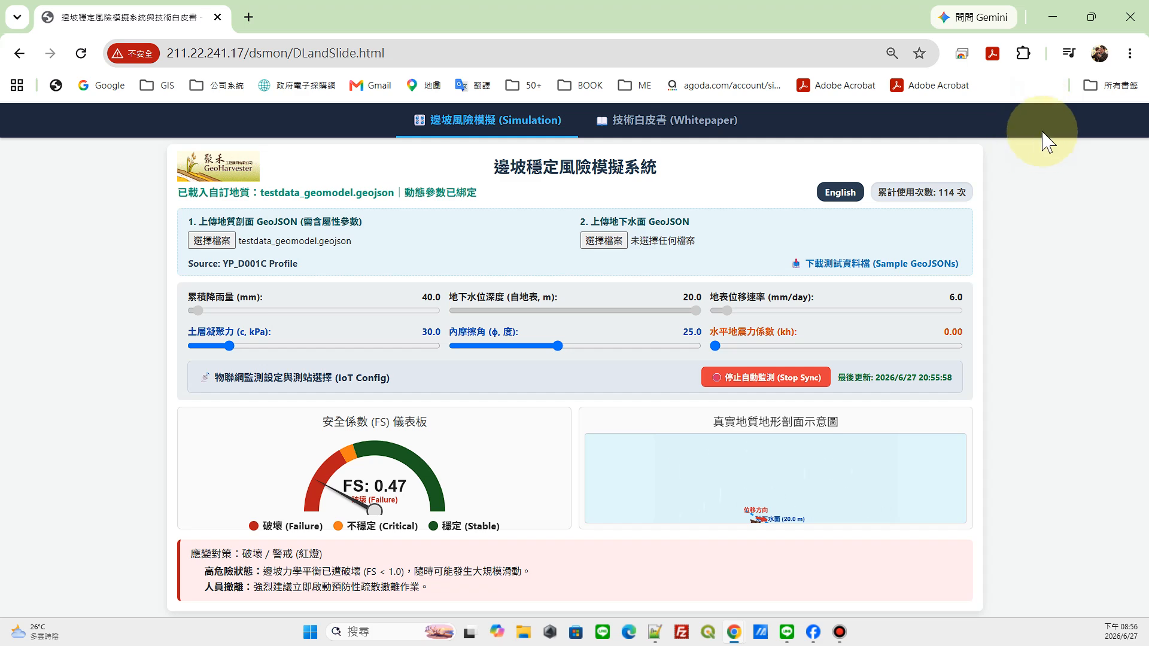
Step: Show the page in full screen and load testdata_water_level_event.geojson as the groundwater surface
key(F11)
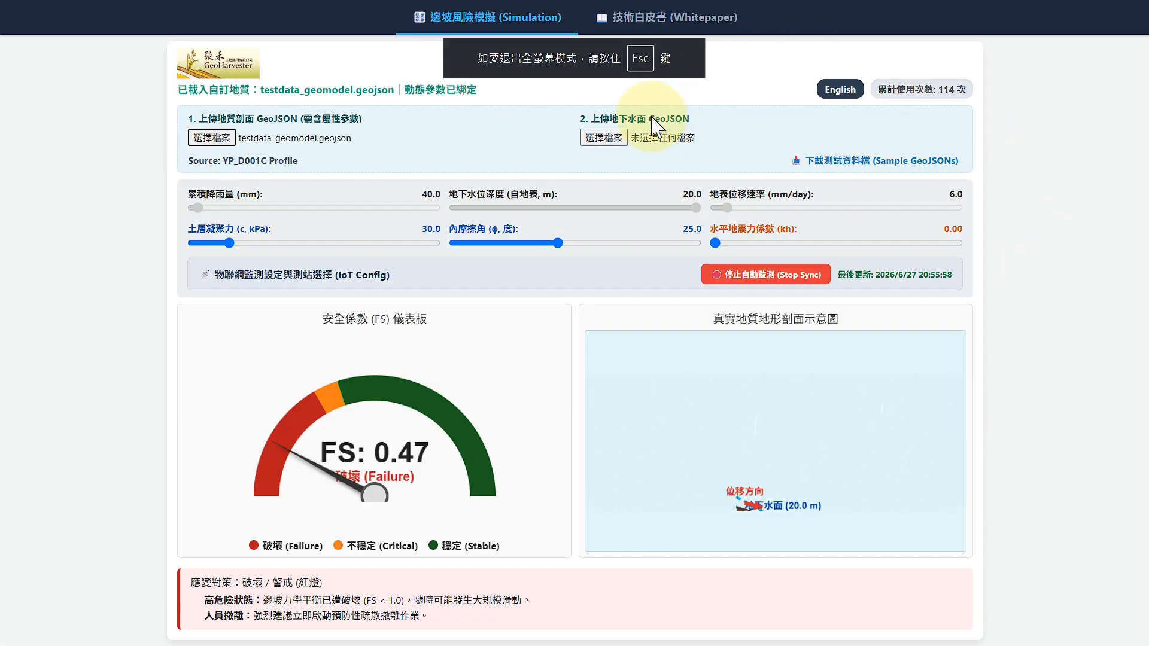
click(616, 139)
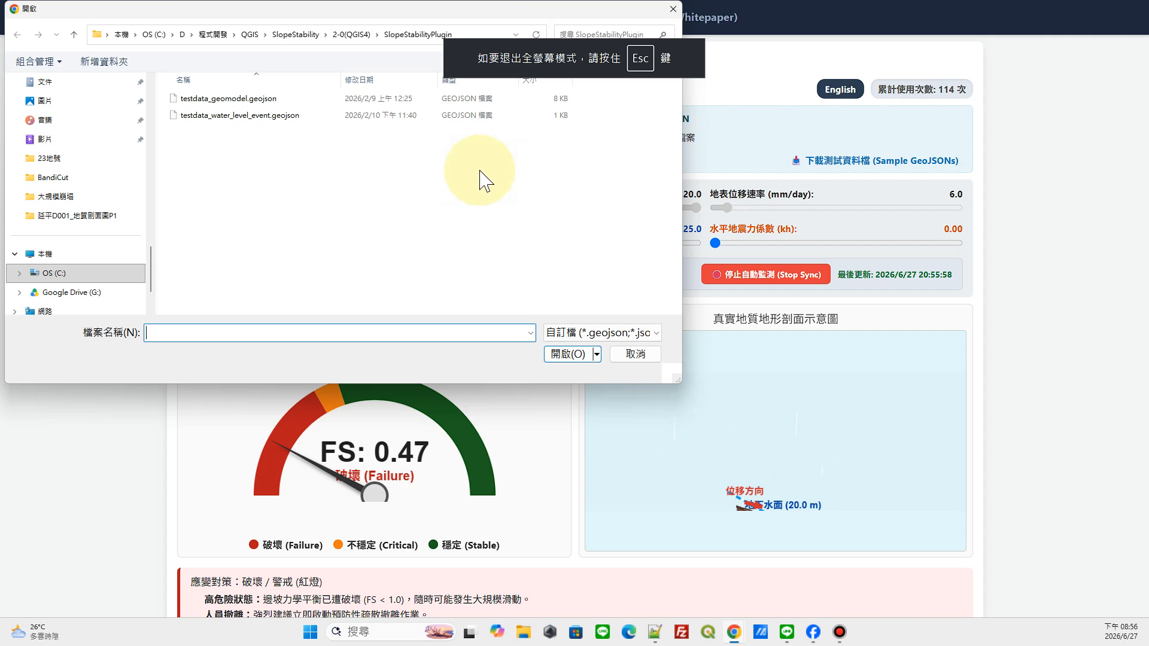
click(302, 115)
click(573, 356)
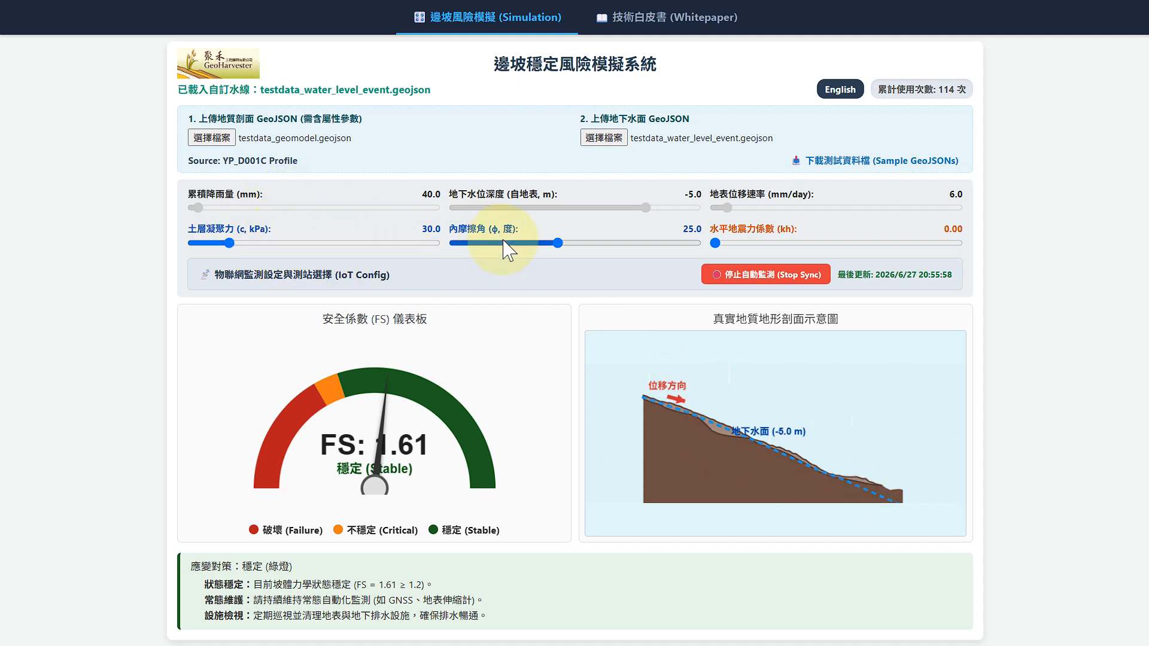
Step: Stop the automatic monitoring and set the cumulative rainfall to 1020 mm and the groundwater depth to -1.5 m
click(723, 274)
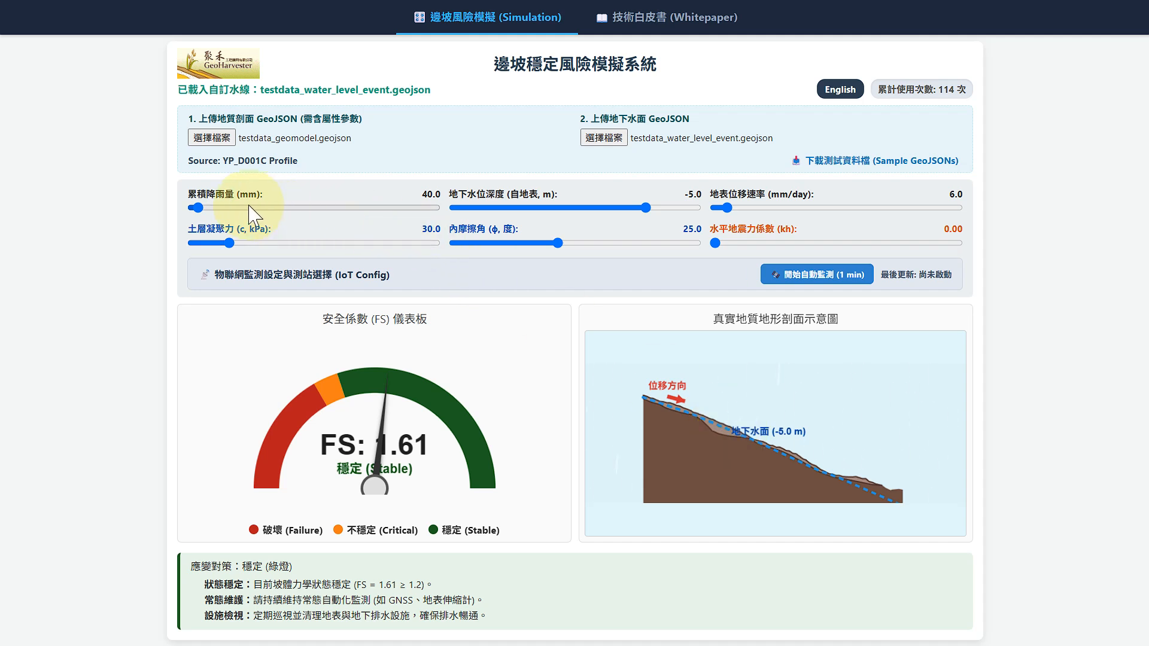
drag(199, 211, 315, 213)
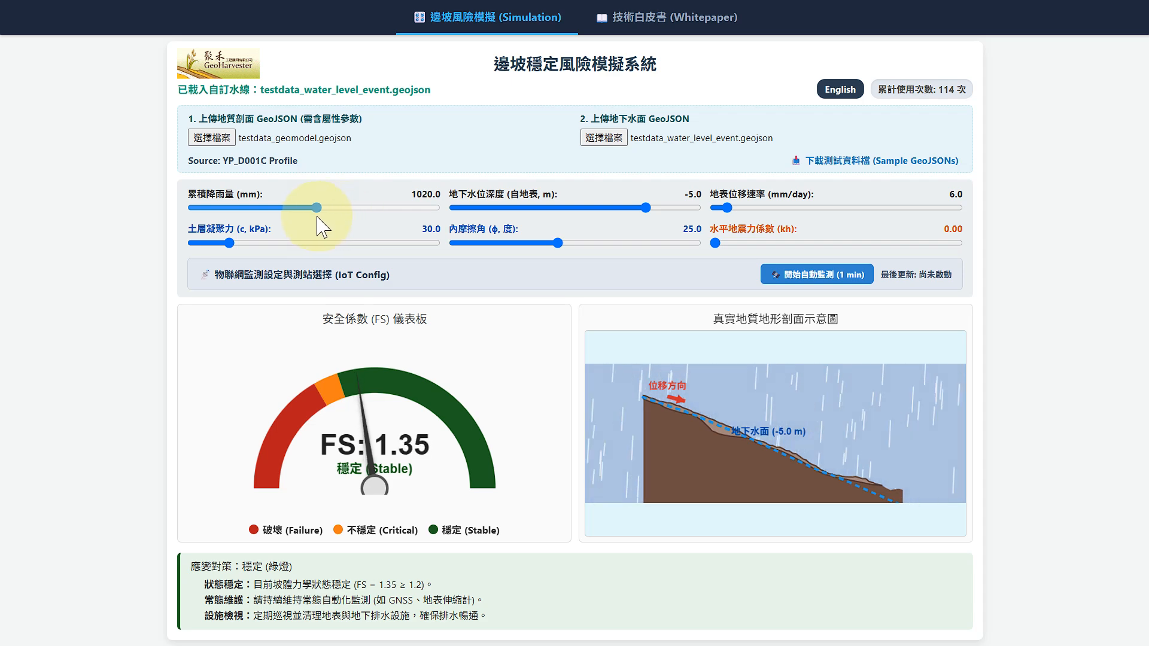
mouse_move(650, 215)
mouse_down()
mouse_move(563, 223)
mouse_move(674, 232)
mouse_move(658, 235)
mouse_up()
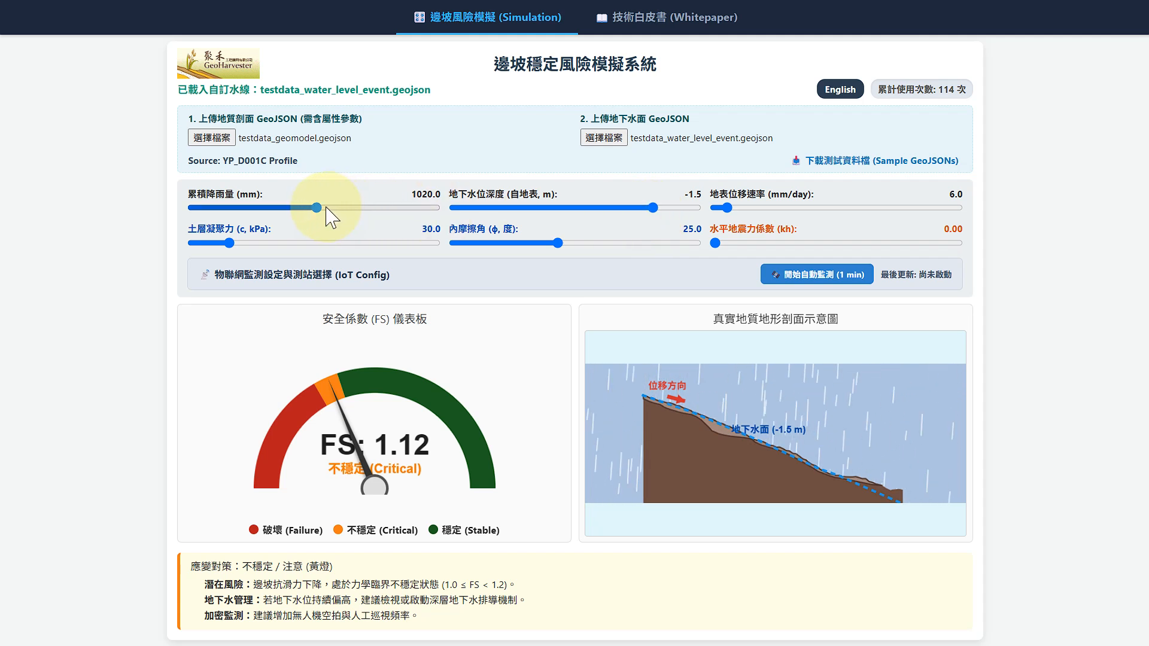
Step: Test the slope with cumulative rainfall of 1740 and 1260 mm, and surface displacement rates of 67 and 62 mm/day
drag(317, 208, 410, 231)
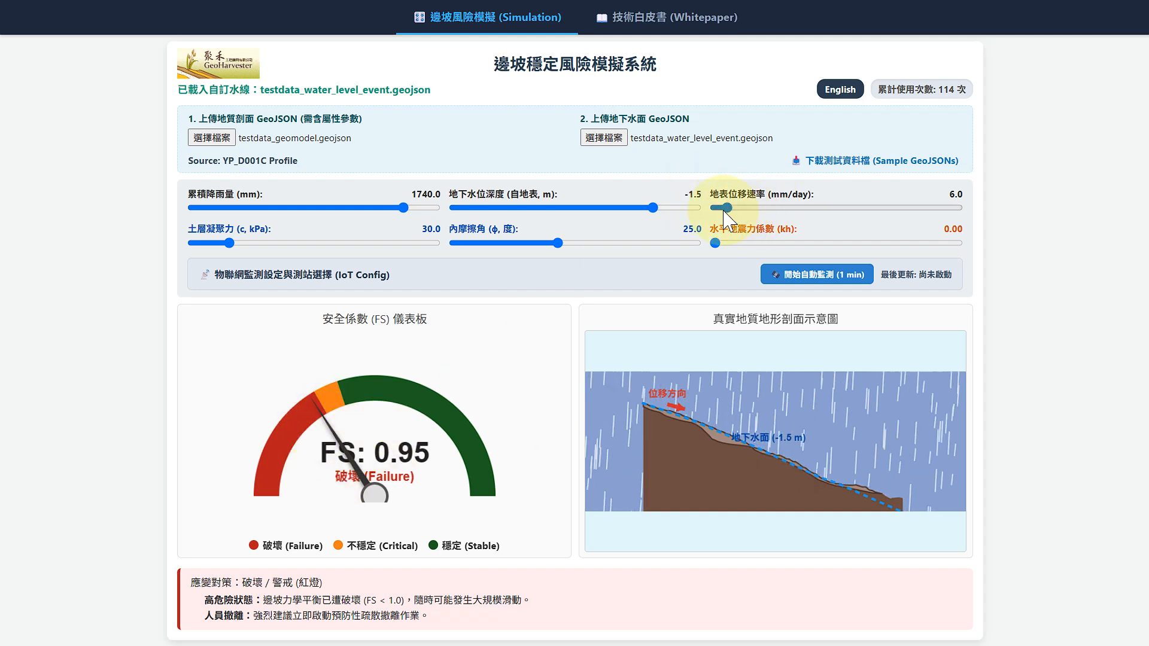
drag(405, 208, 345, 209)
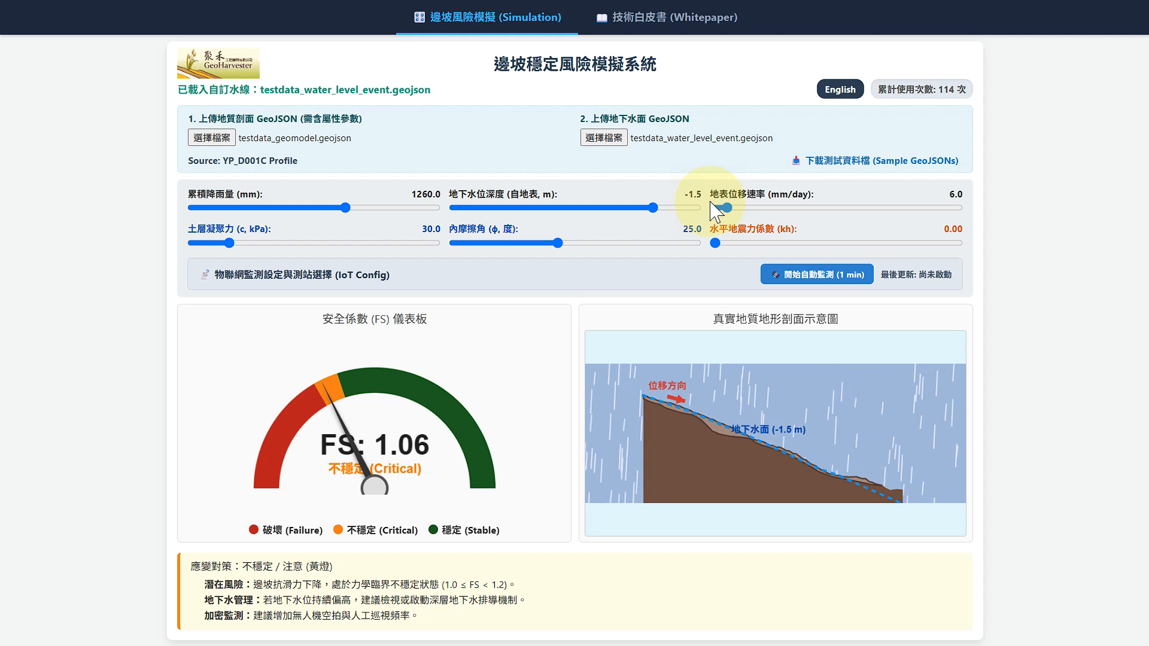
drag(727, 207, 850, 246)
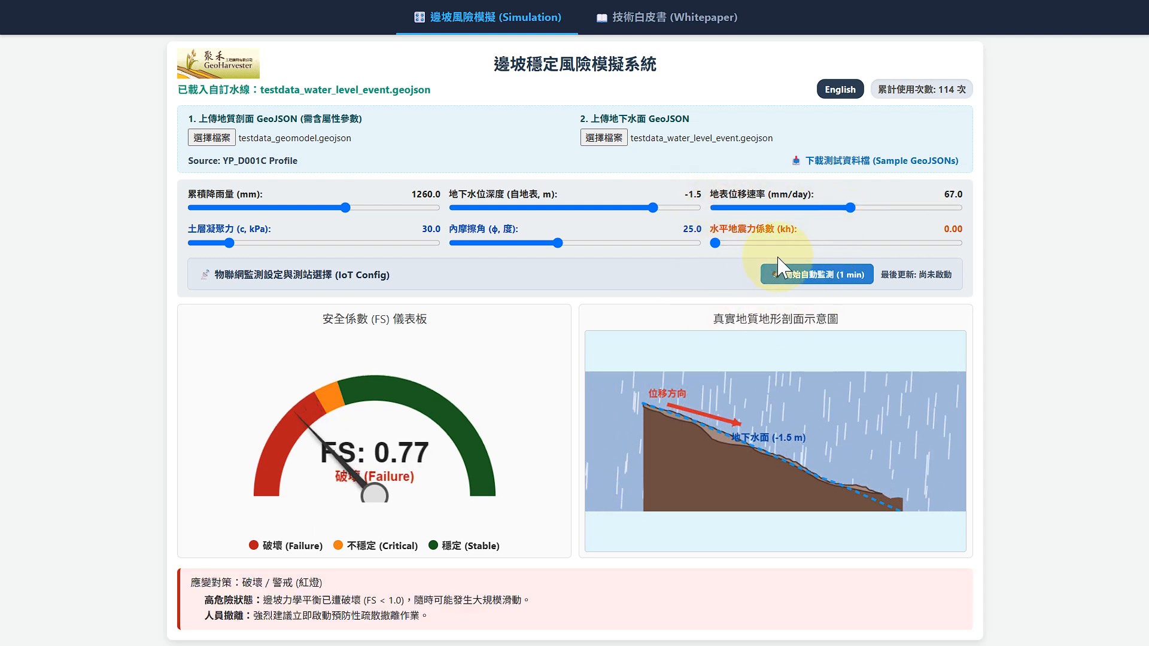
mouse_move(850, 209)
mouse_down()
mouse_move(897, 221)
mouse_move(841, 219)
mouse_up()
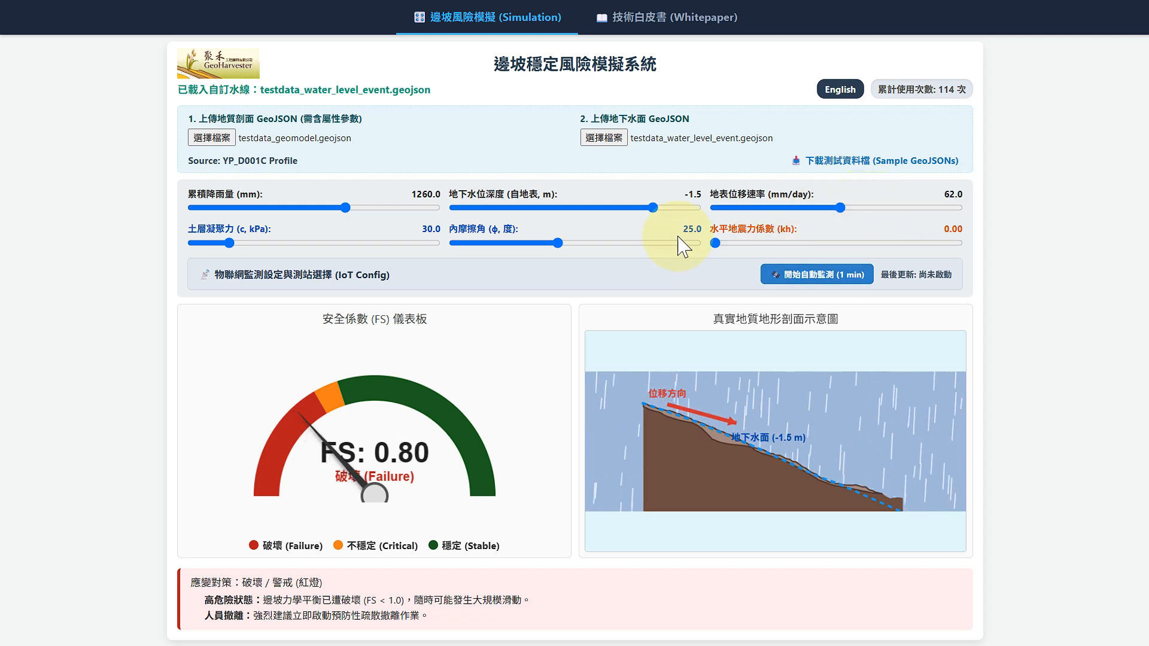
Step: Expand the IoT monitoring configuration and read the station lists from the preset XML source URLs
click(236, 279)
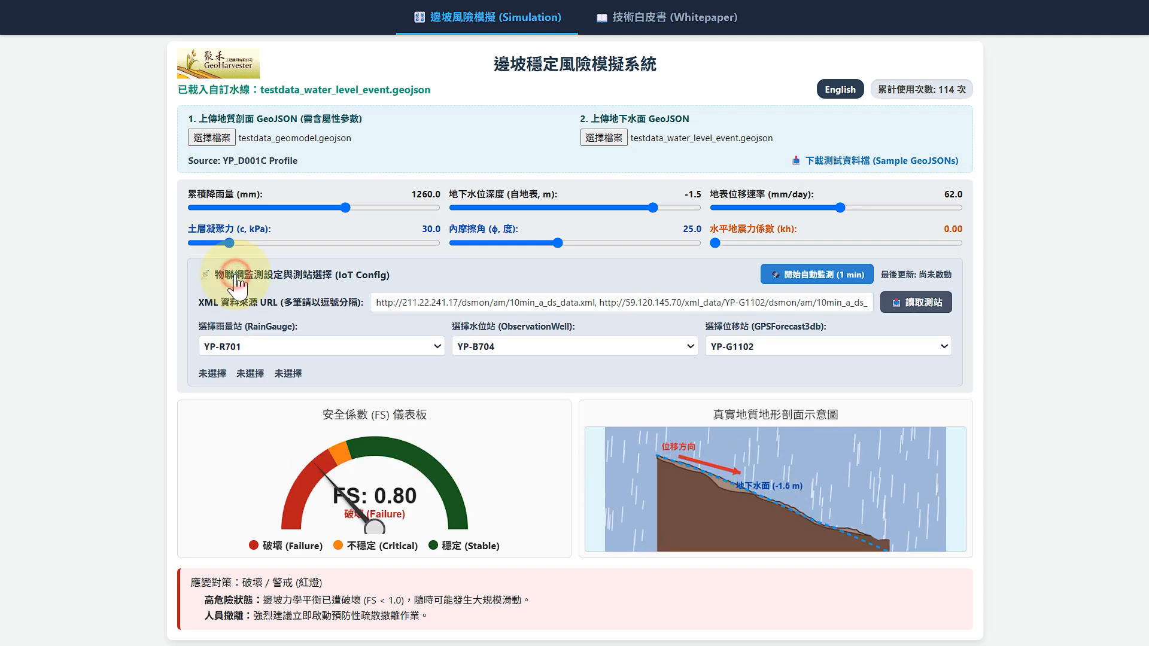
click(597, 304)
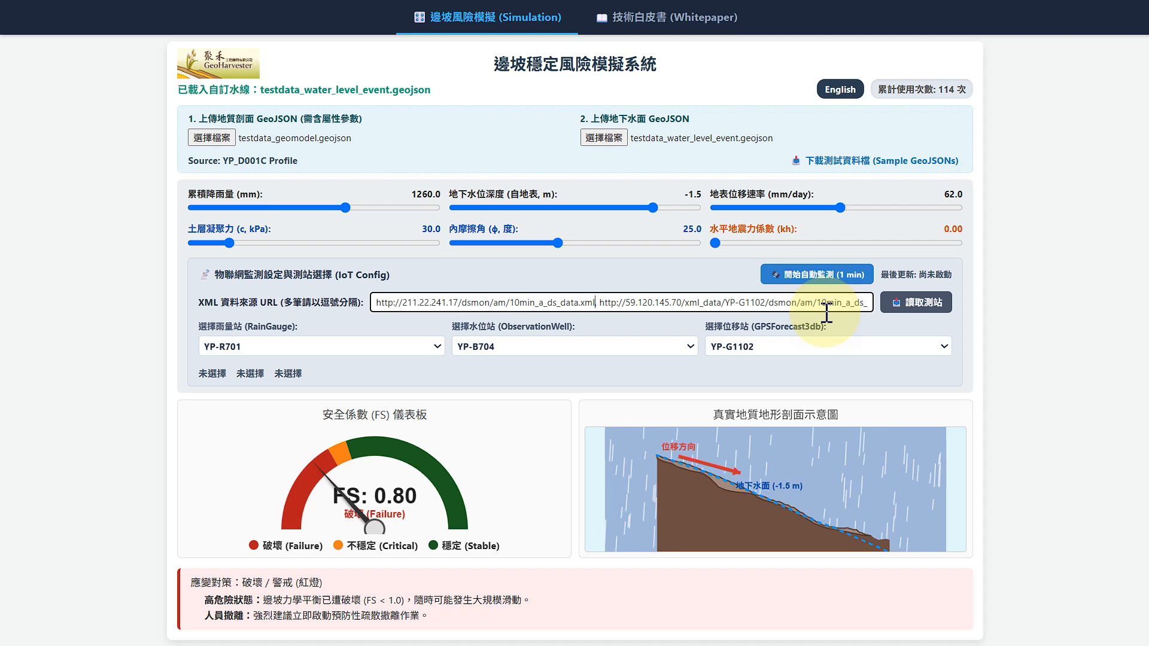
click(930, 303)
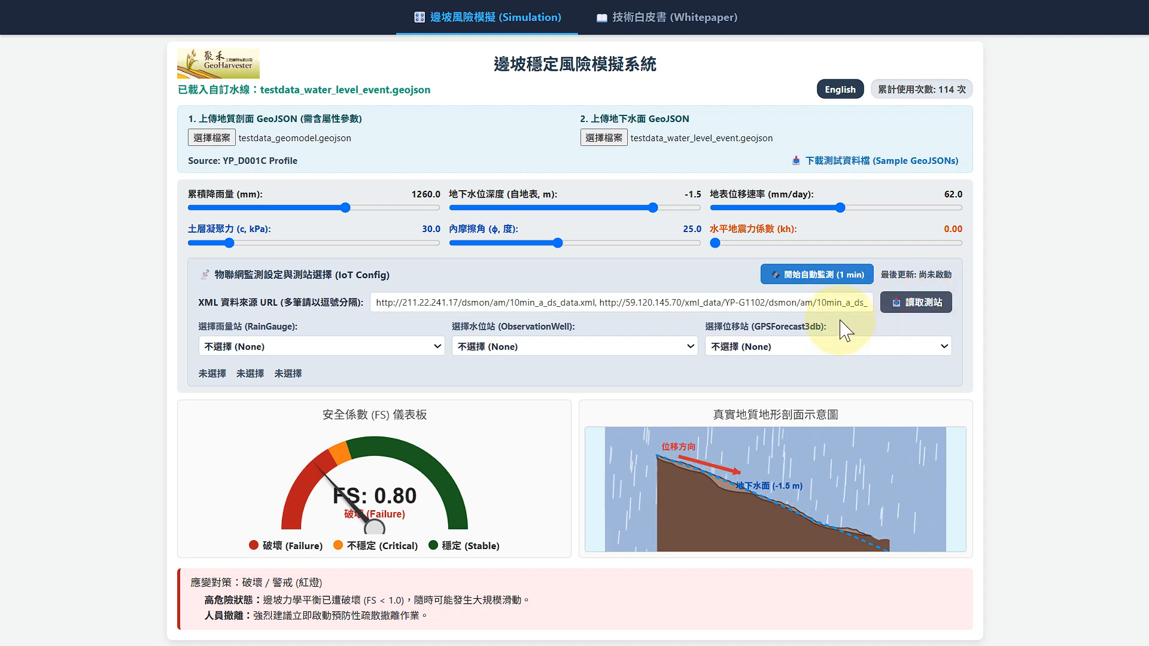
Step: Select displacement station YP-G1102, observation well YP-B704 and rain gauge YP-R701 as the monitoring sources
click(845, 348)
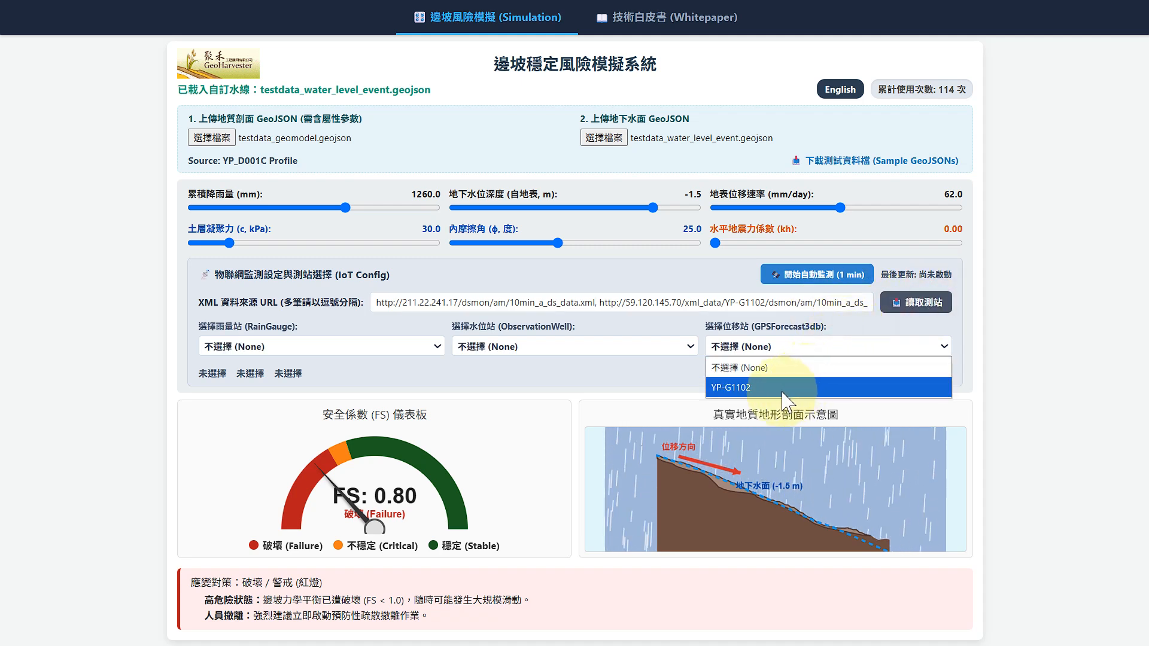
click(755, 387)
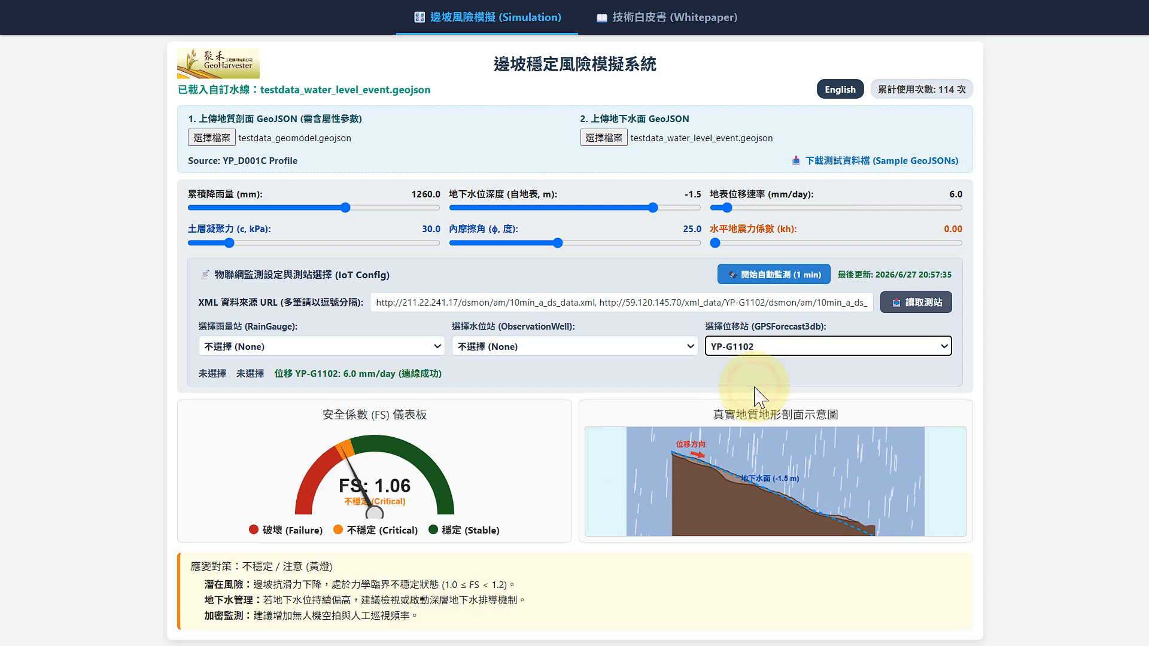
click(643, 346)
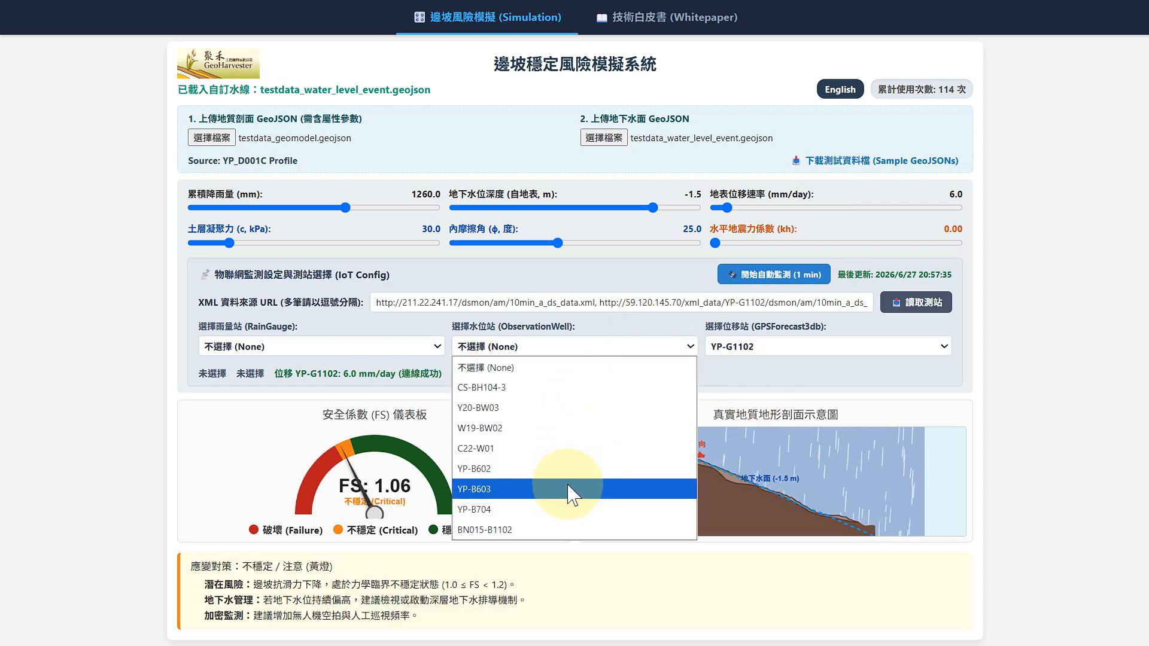
click(563, 509)
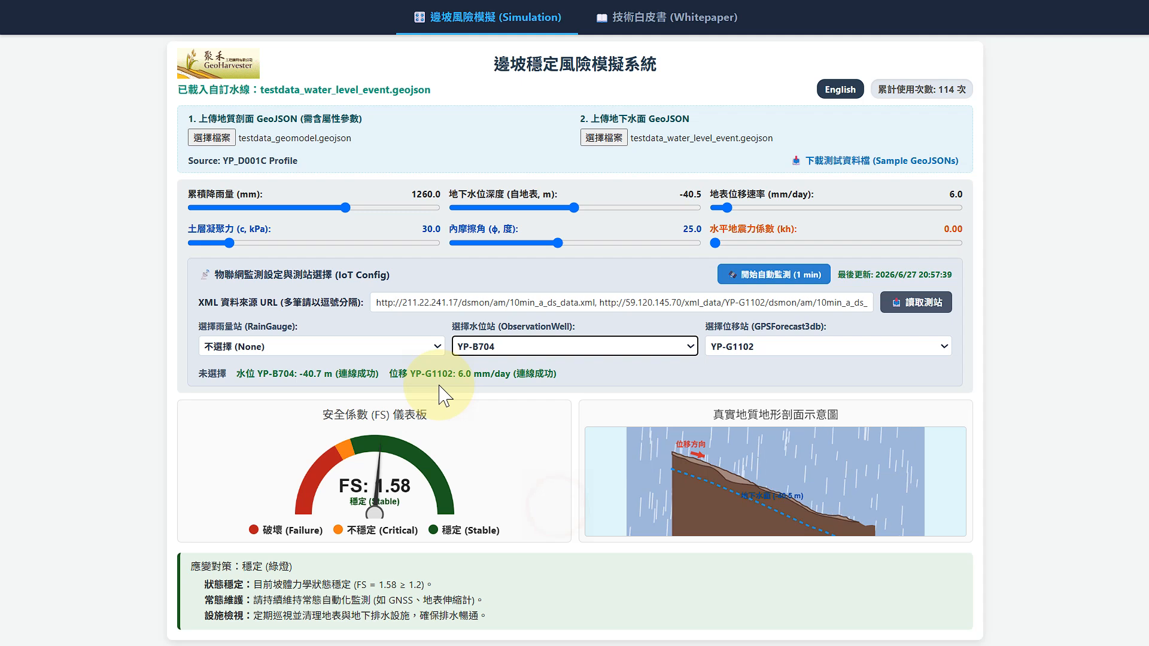
click(437, 346)
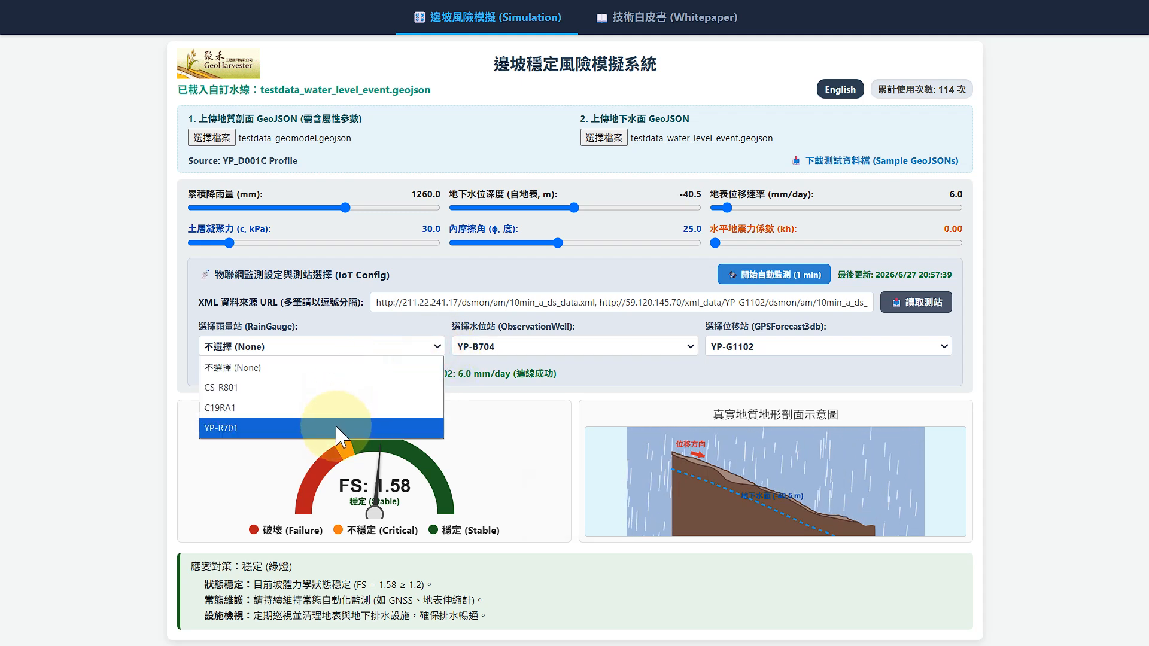
click(371, 428)
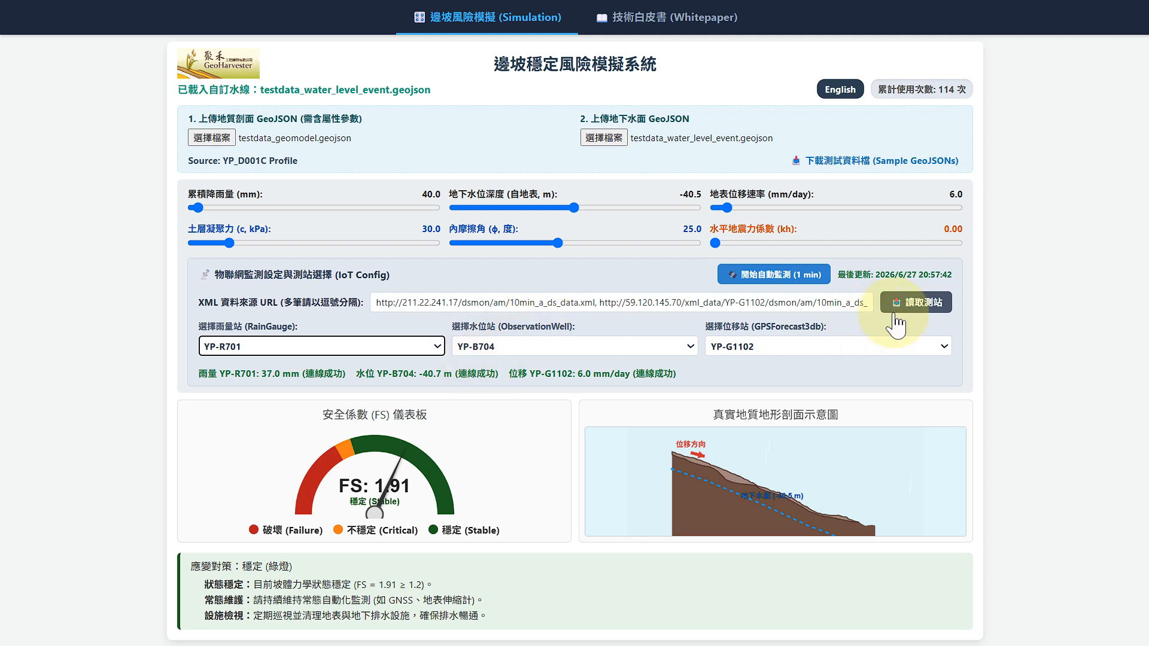
Step: Start the one-minute automatic monitoring for the selected stations and collapse the IoT configuration
click(780, 286)
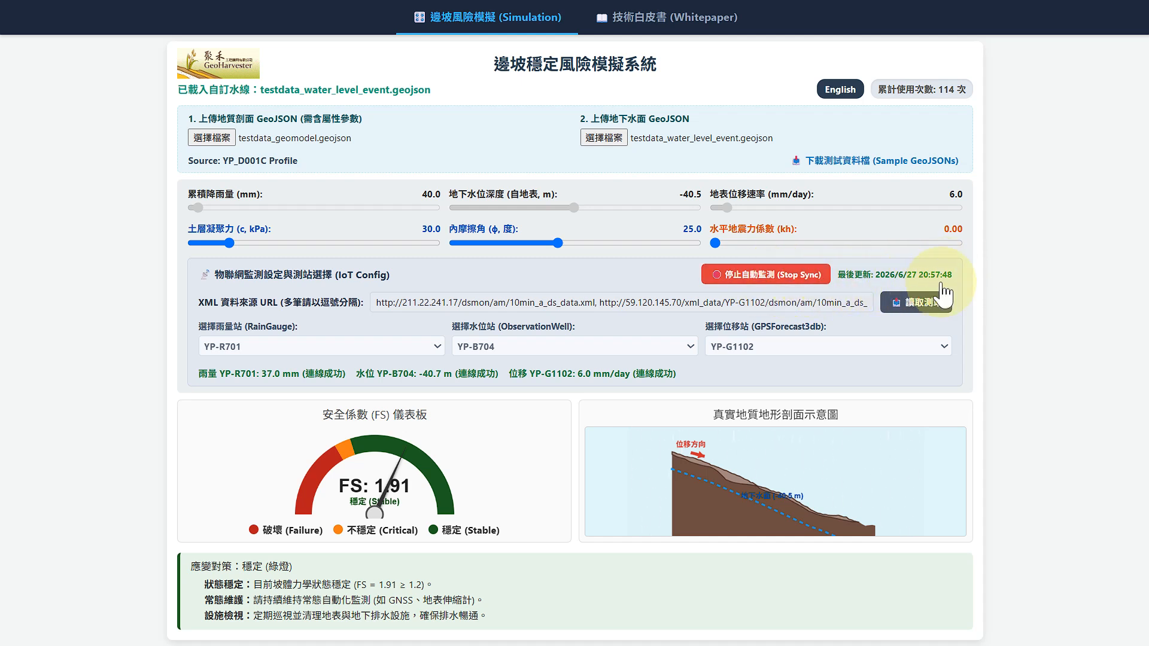
click(215, 275)
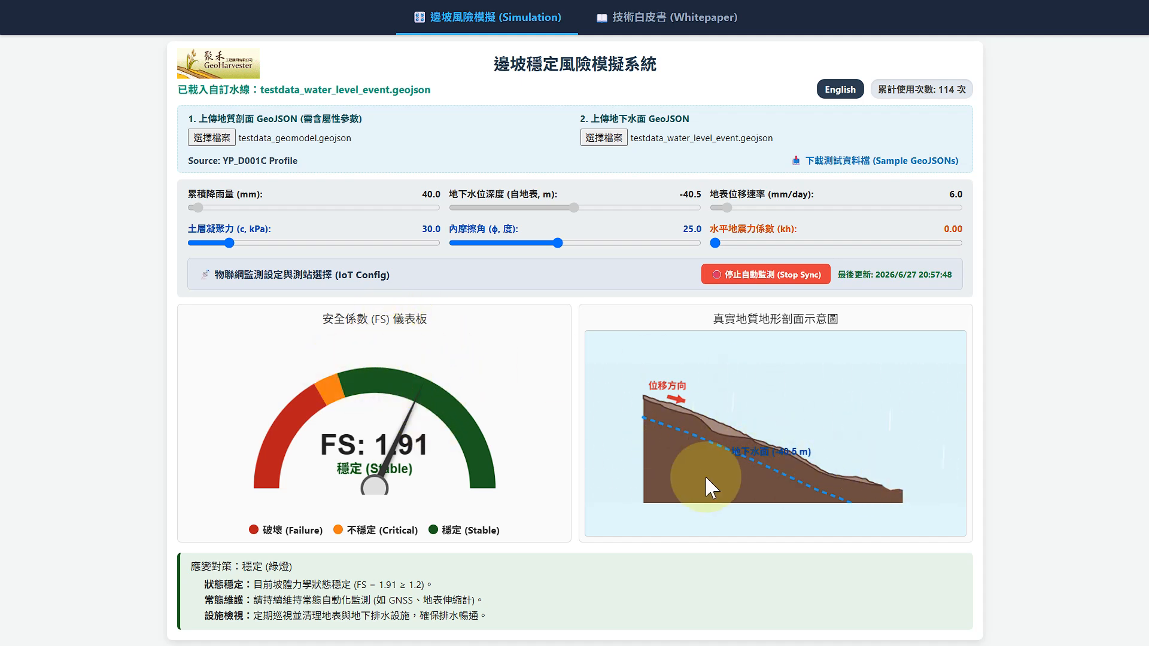
Step: Test soil cohesion at 14.1 and 37.8 kPa with a 24.6° friction angle, and horizontal seismic coefficients of 0.30 and 0.20
mouse_move(229, 243)
mouse_down()
mouse_move(161, 245)
mouse_move(209, 243)
mouse_up()
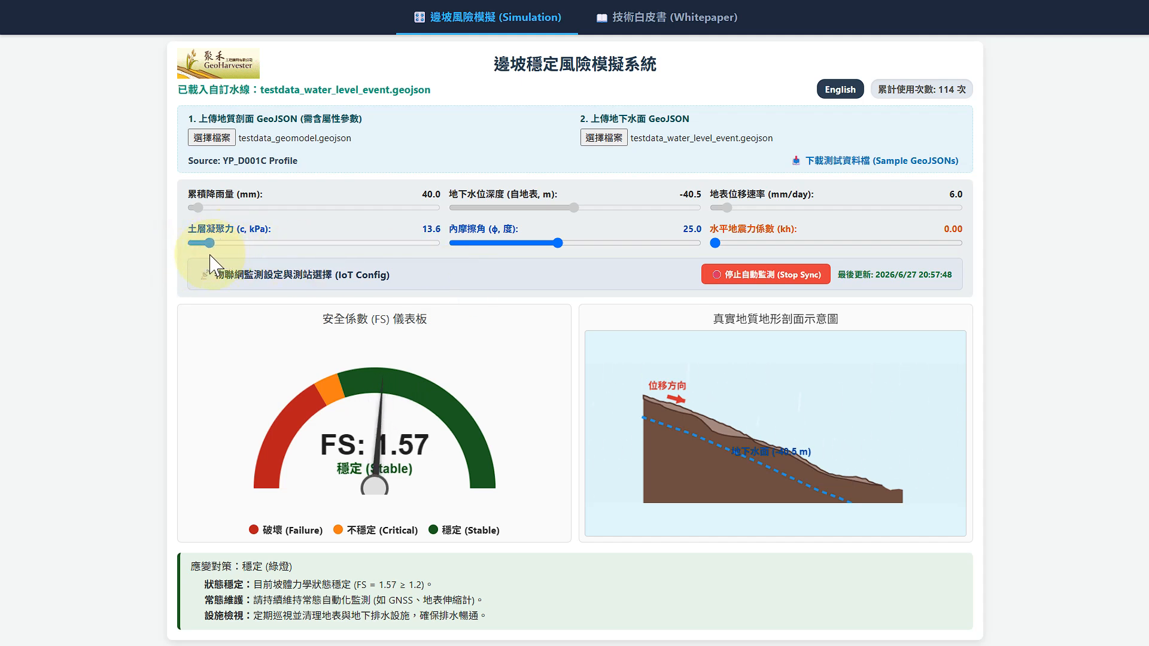
drag(559, 242, 555, 268)
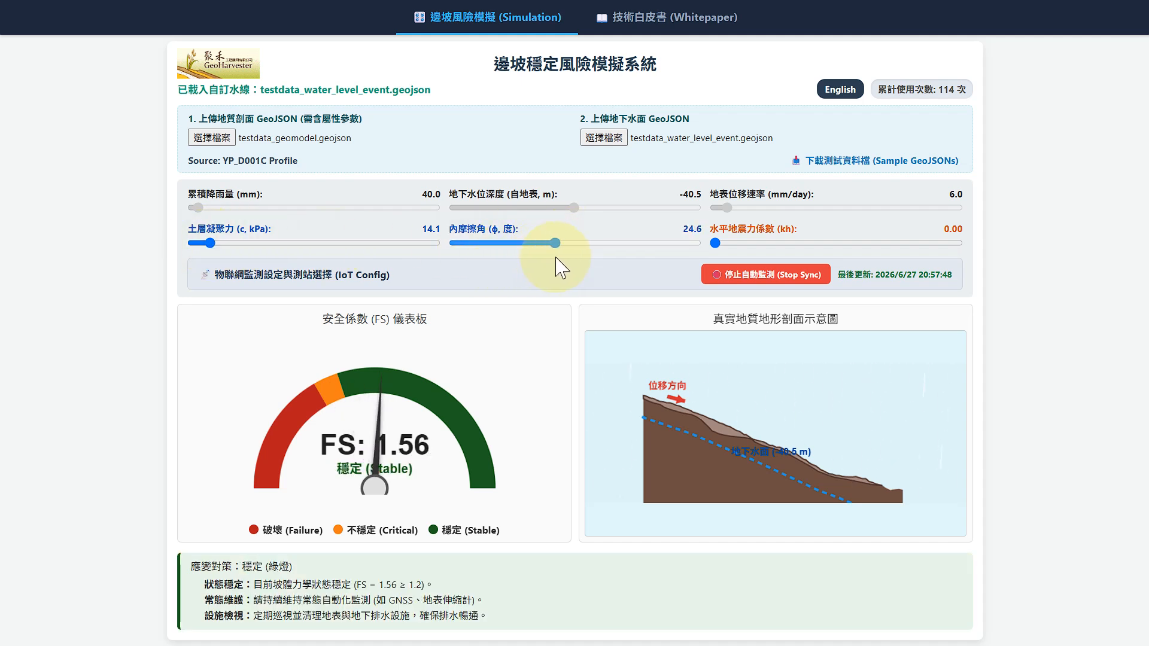
drag(209, 242, 239, 244)
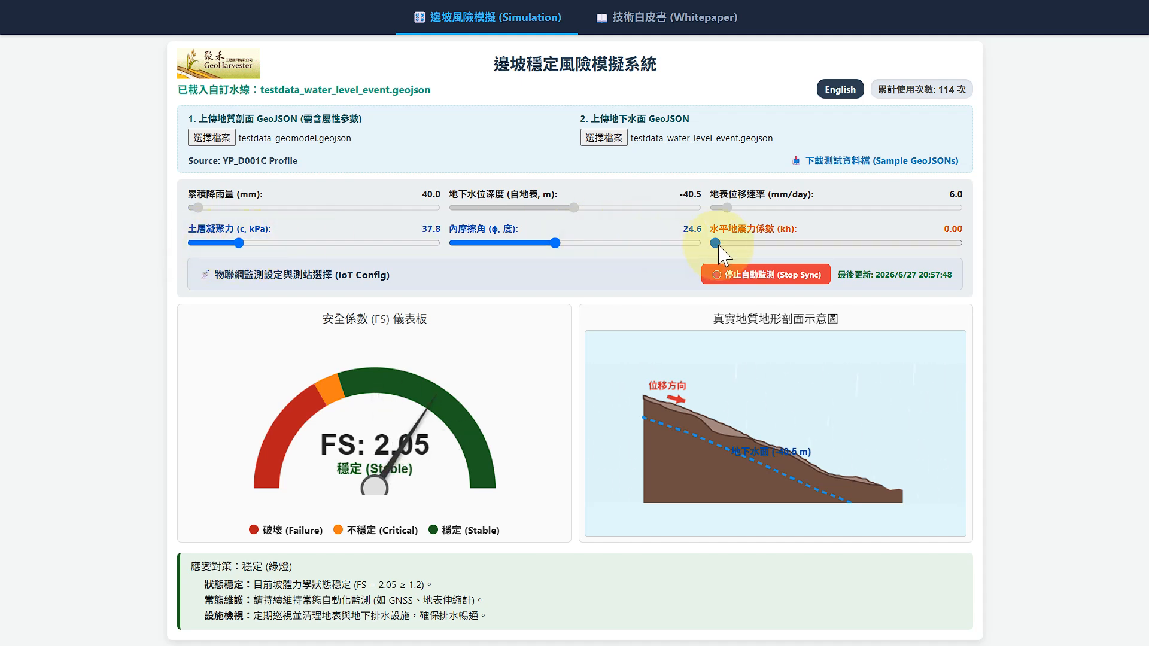
drag(718, 246, 870, 264)
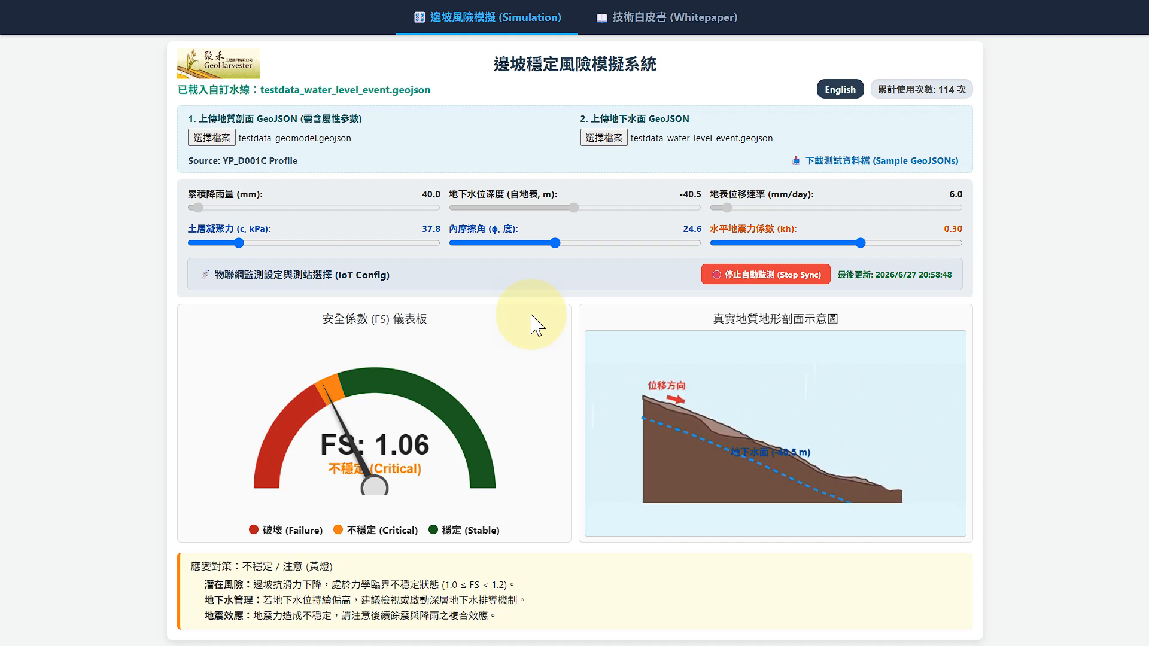
click(827, 246)
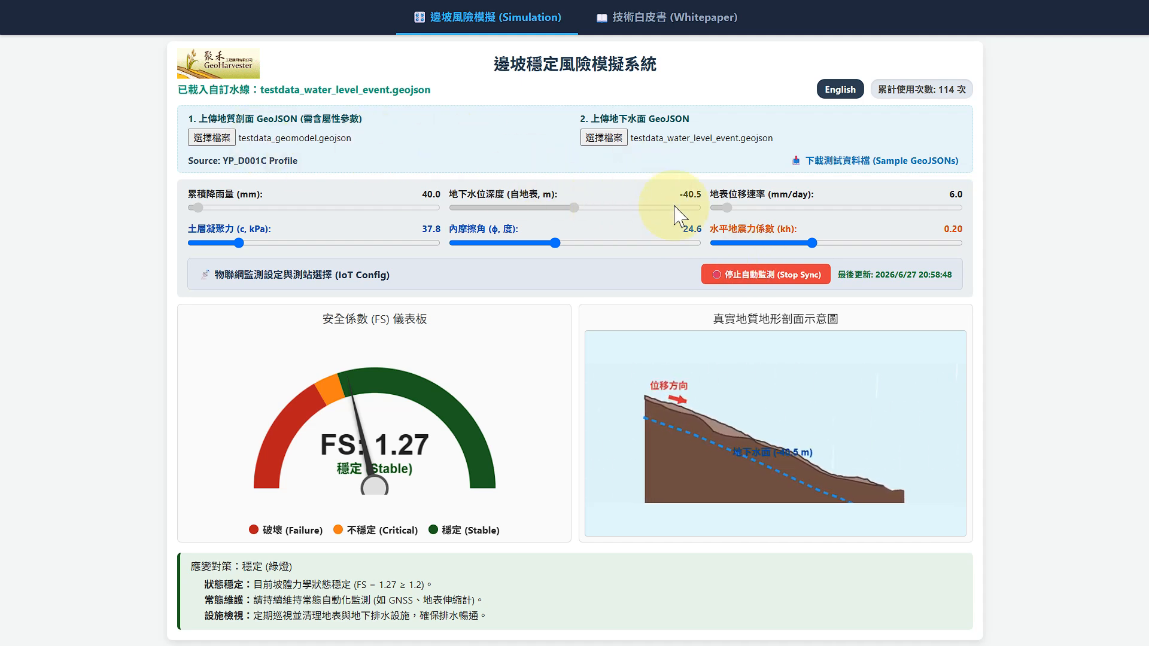
Step: Expand the IoT configuration and stop the automatic monitoring
click(242, 277)
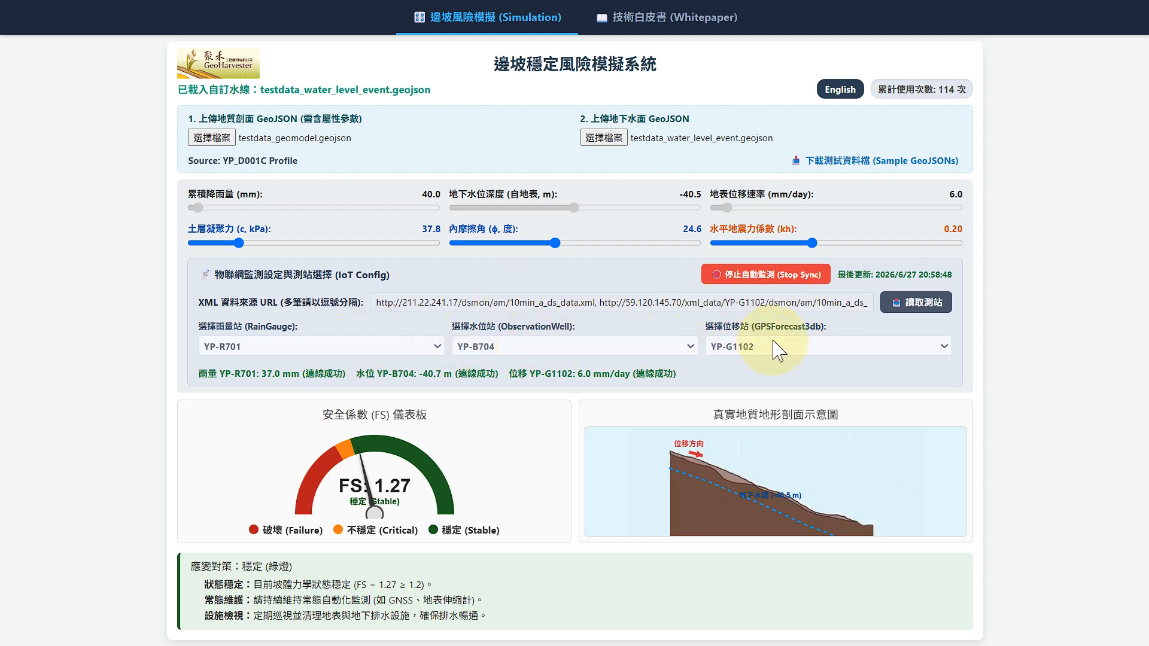
click(770, 278)
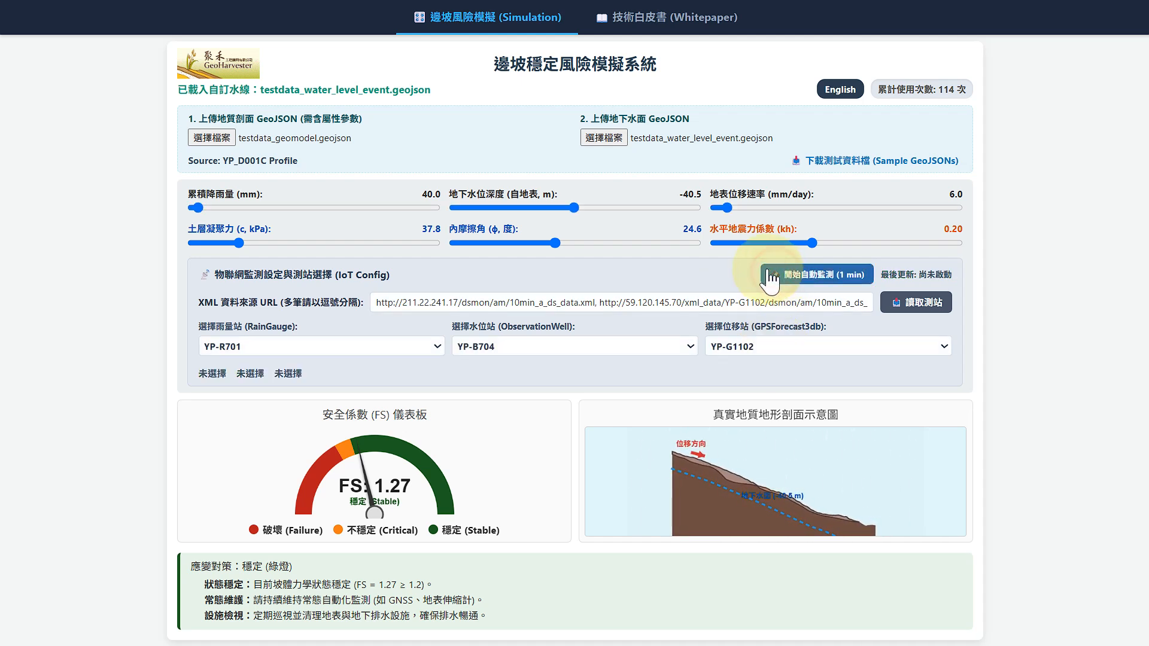
Step: Open the technical whitepaper and review its system overview and data specification sections
click(672, 25)
click(238, 106)
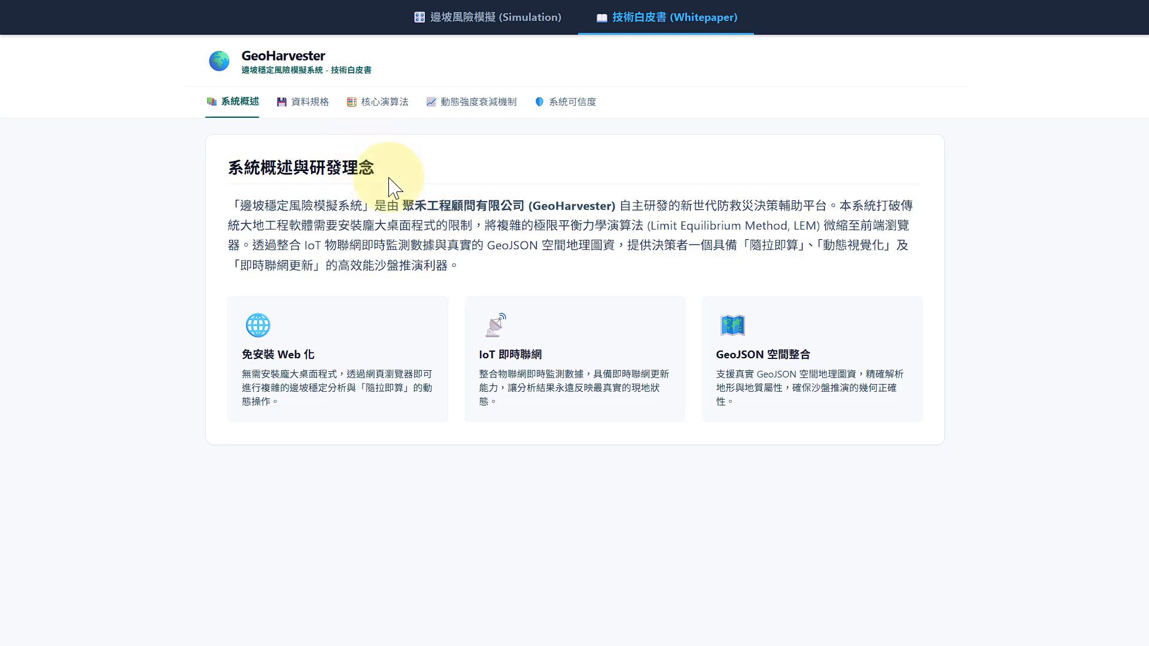
click(322, 113)
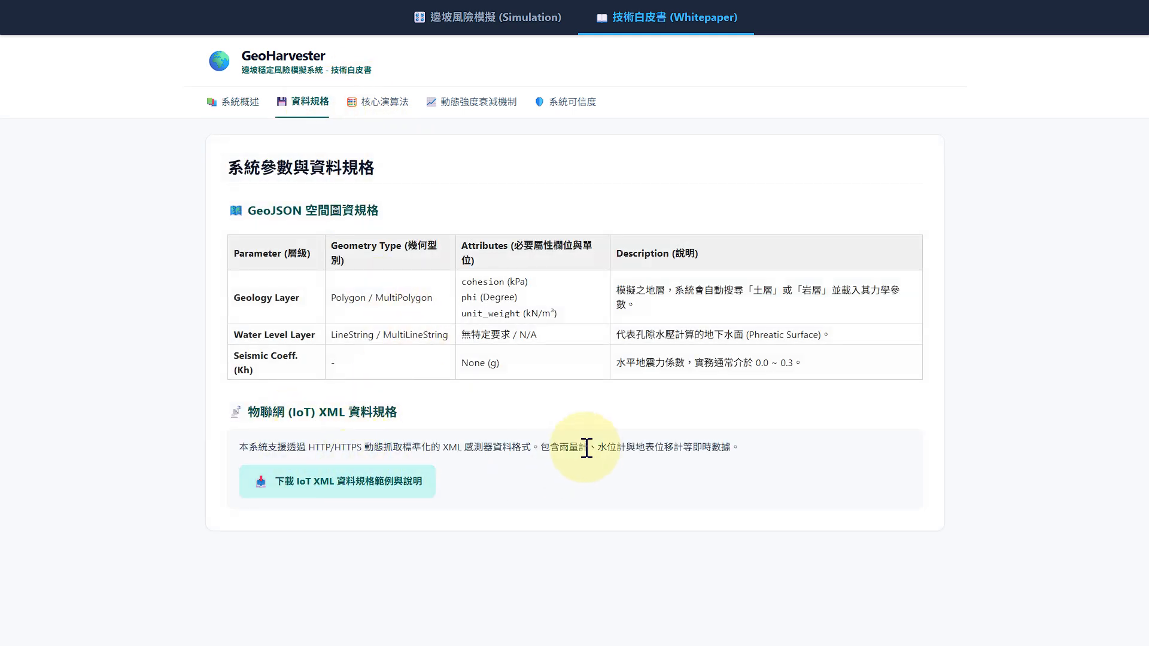
Step: View the IoT XML data specification PDF from the whitepaper and return to the whitepaper in full screen
click(371, 483)
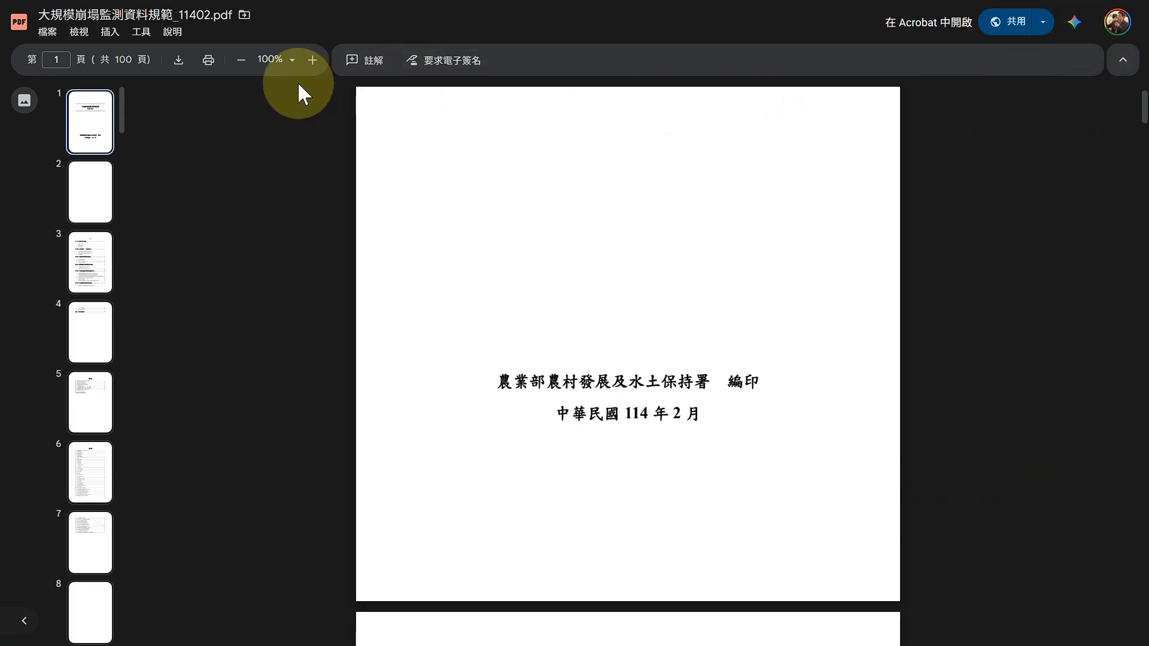
key(F11)
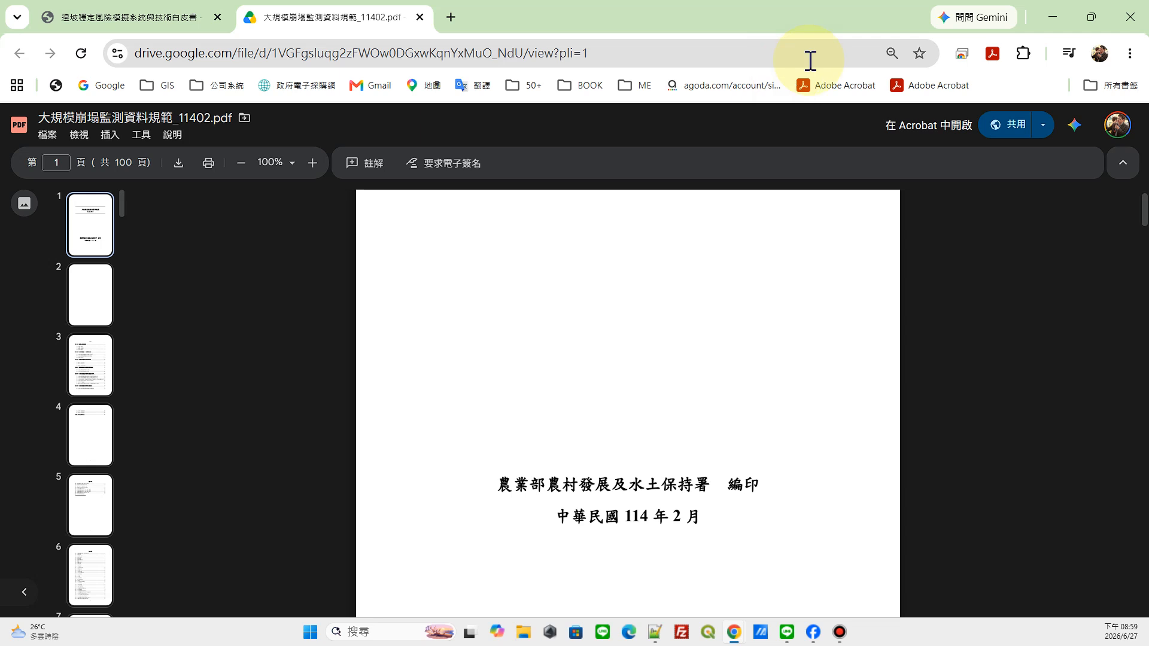
click(174, 18)
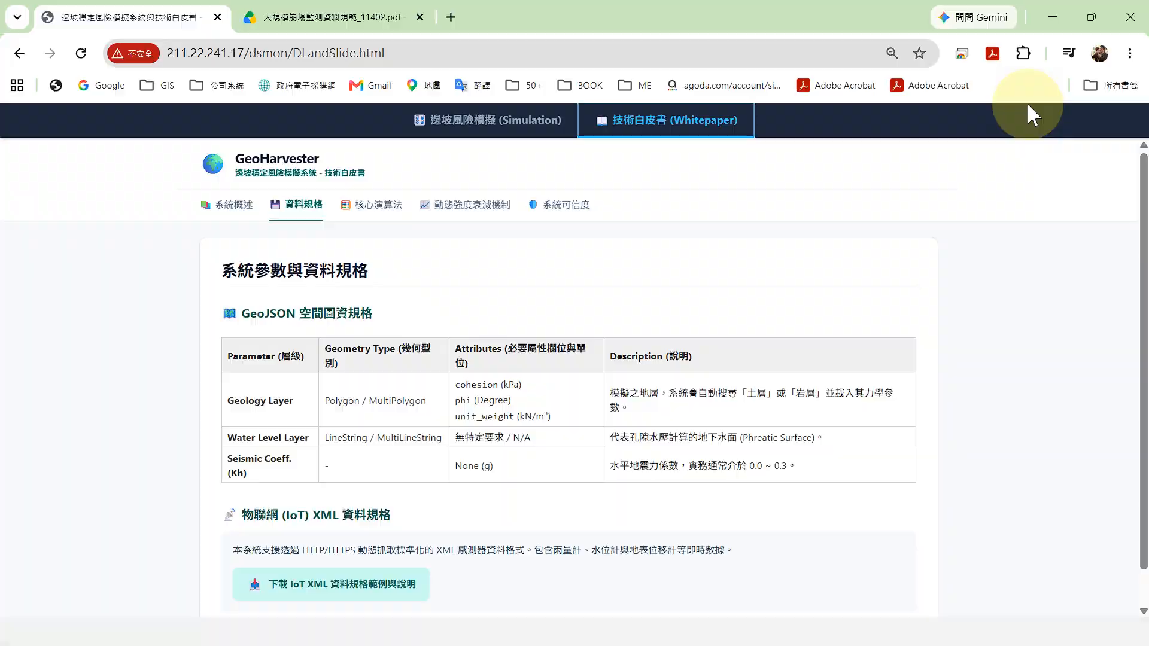
key(F11)
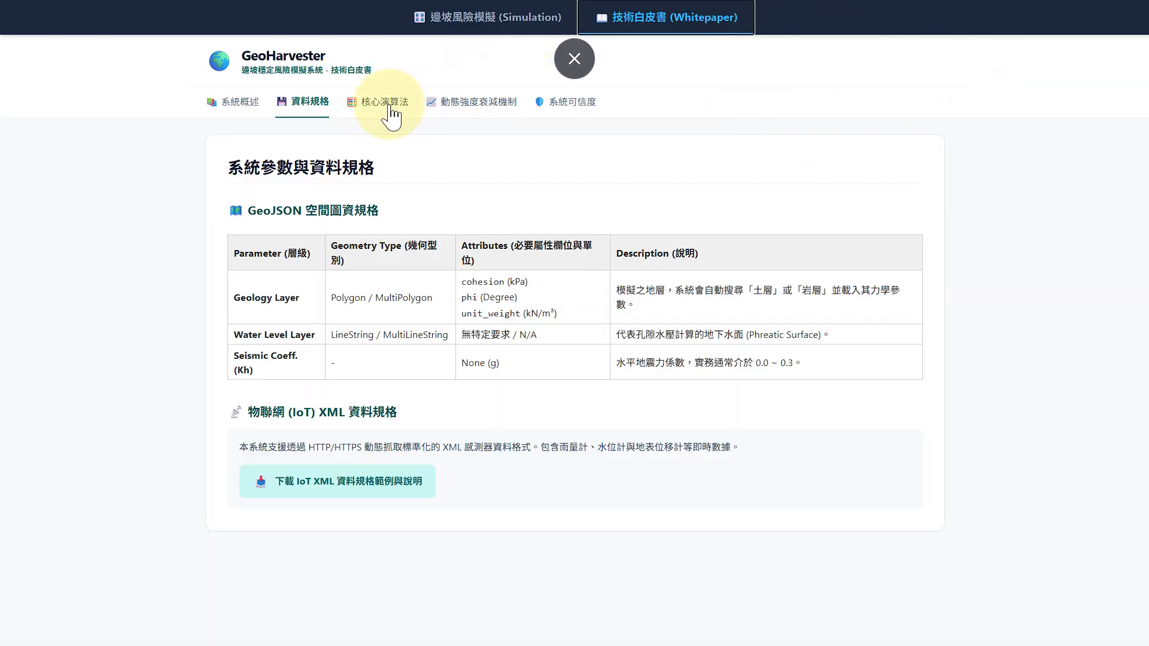
Step: Review the whitepaper's core algorithm, strain-softening and reliability sections, trying a surface displacement of 53 mm in the interactive decay simulation
click(383, 103)
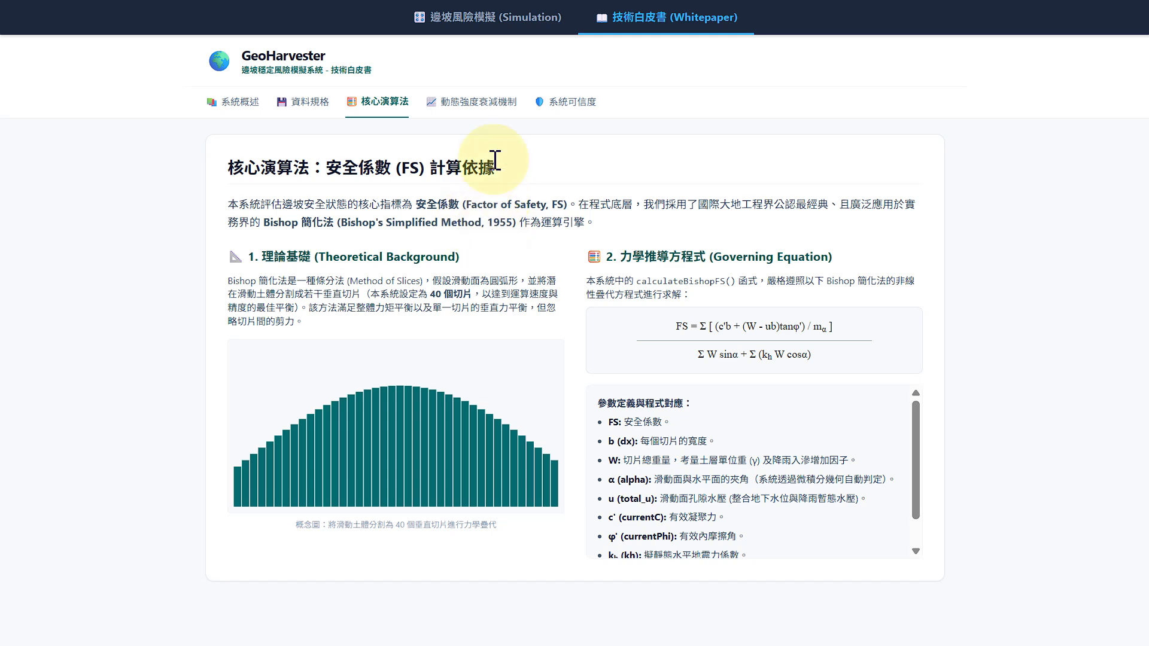
click(483, 102)
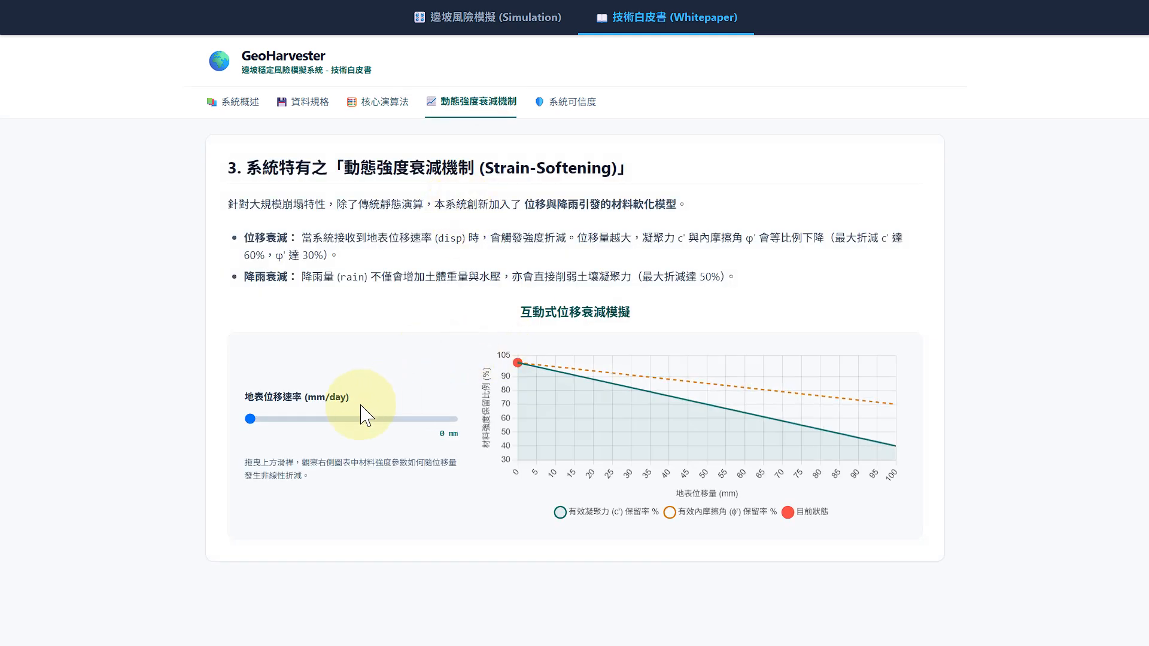
drag(330, 422, 358, 426)
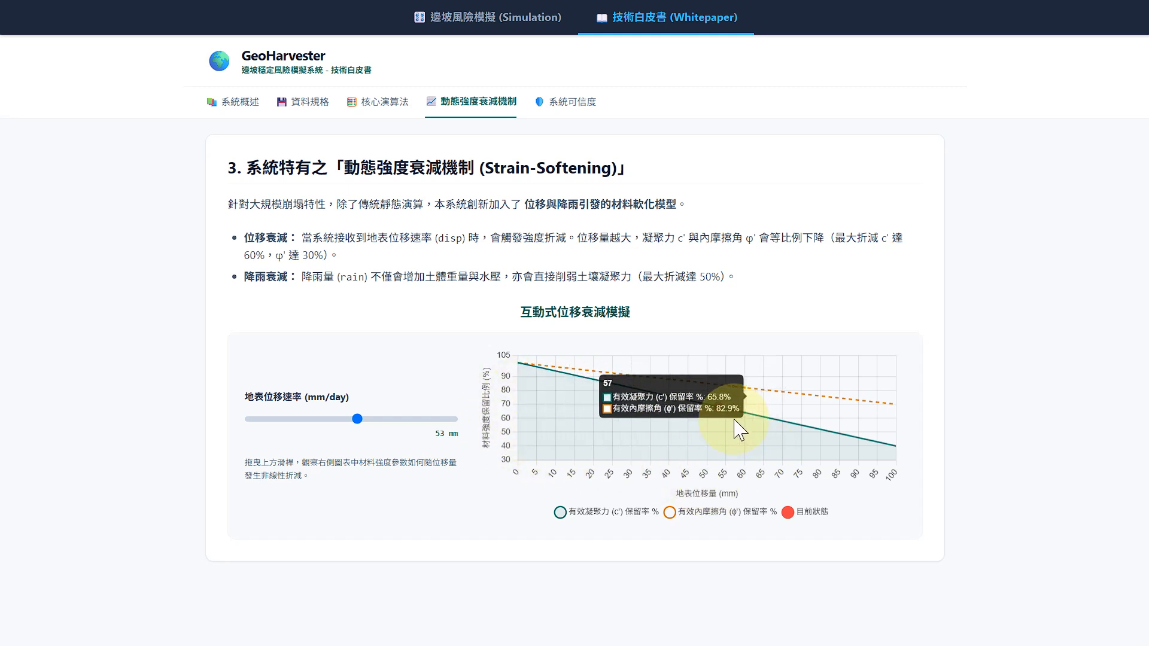
click(584, 106)
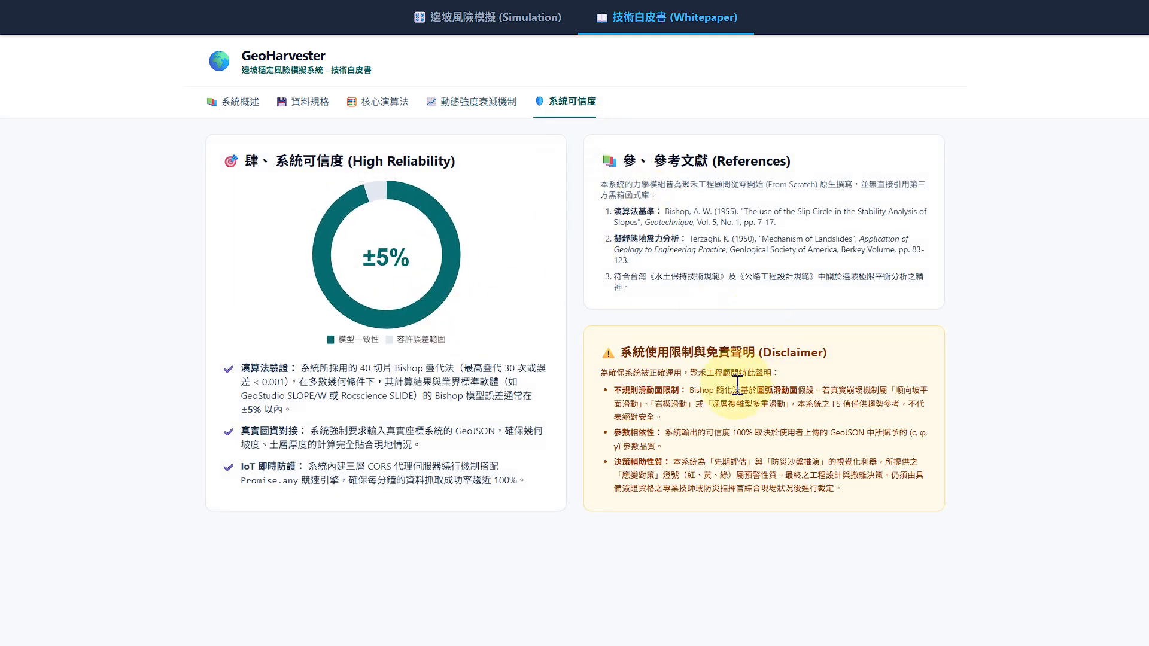